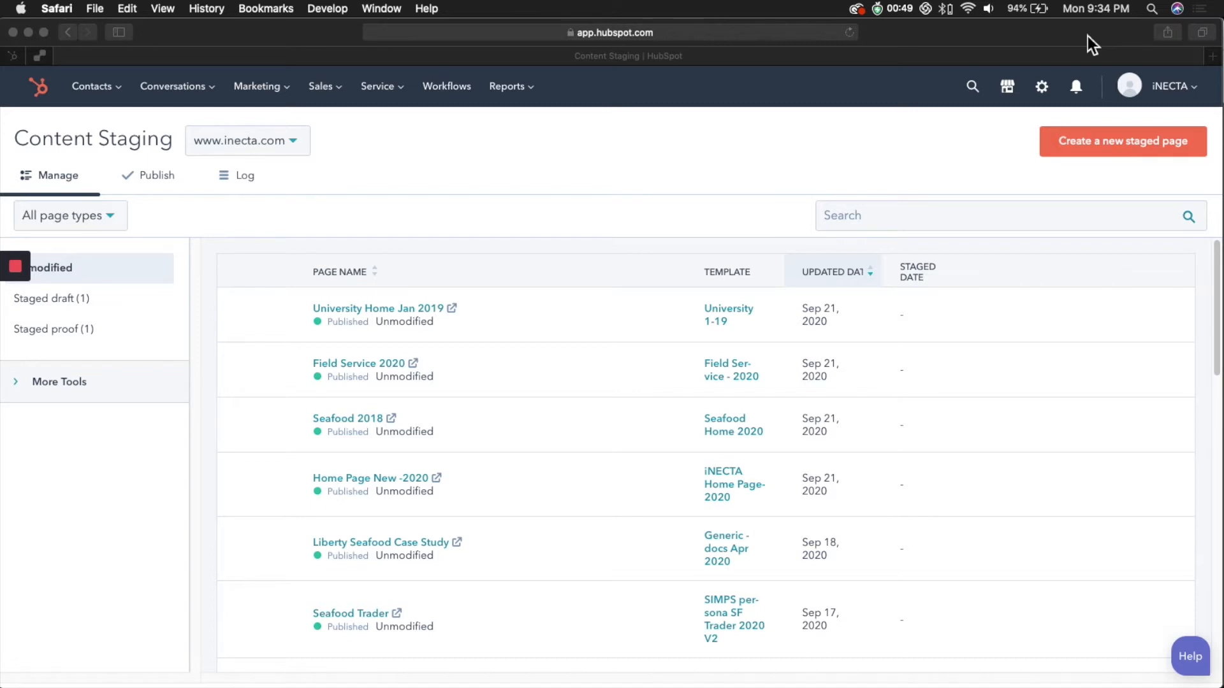
# - Open the list of website pages from the marketing area
pyautogui.click(1088, 36)
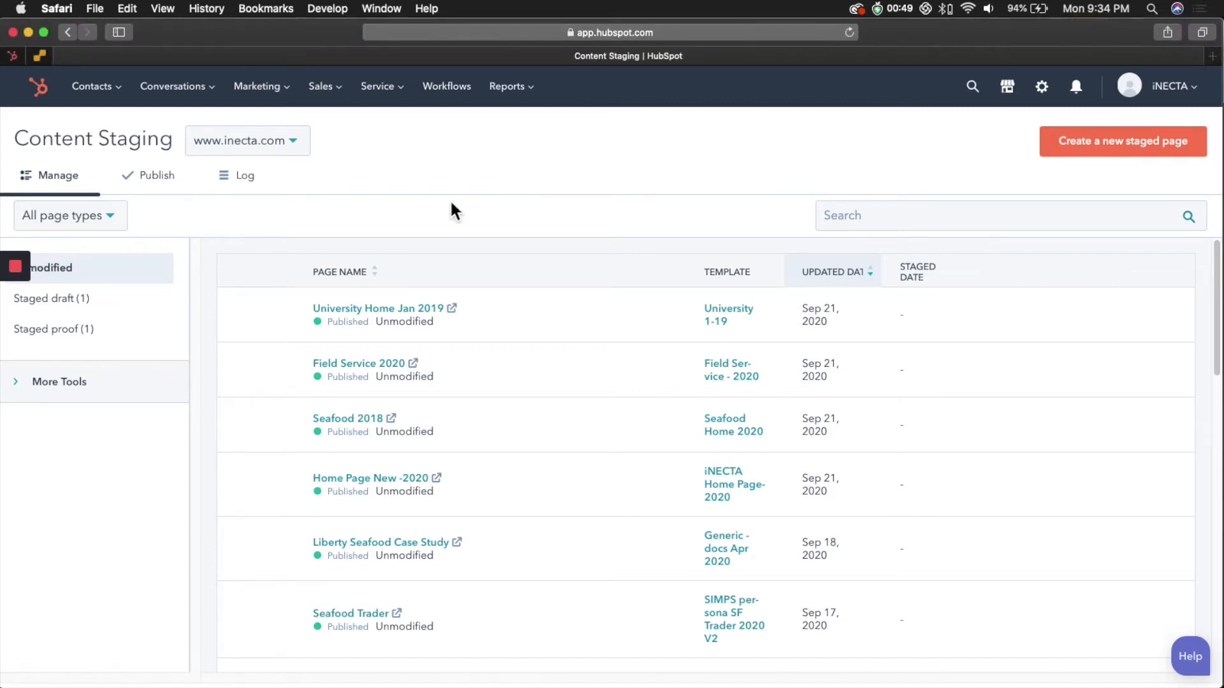
pyautogui.click(263, 97)
pyautogui.moveTo(271, 228)
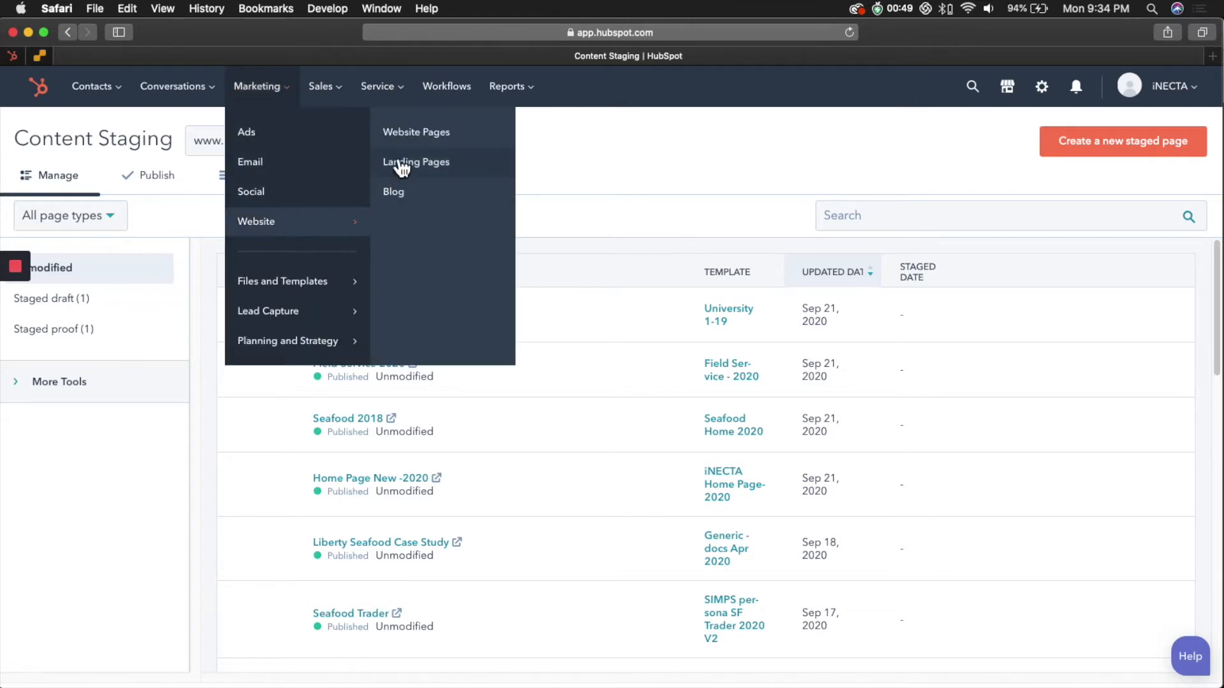
pyautogui.click(403, 140)
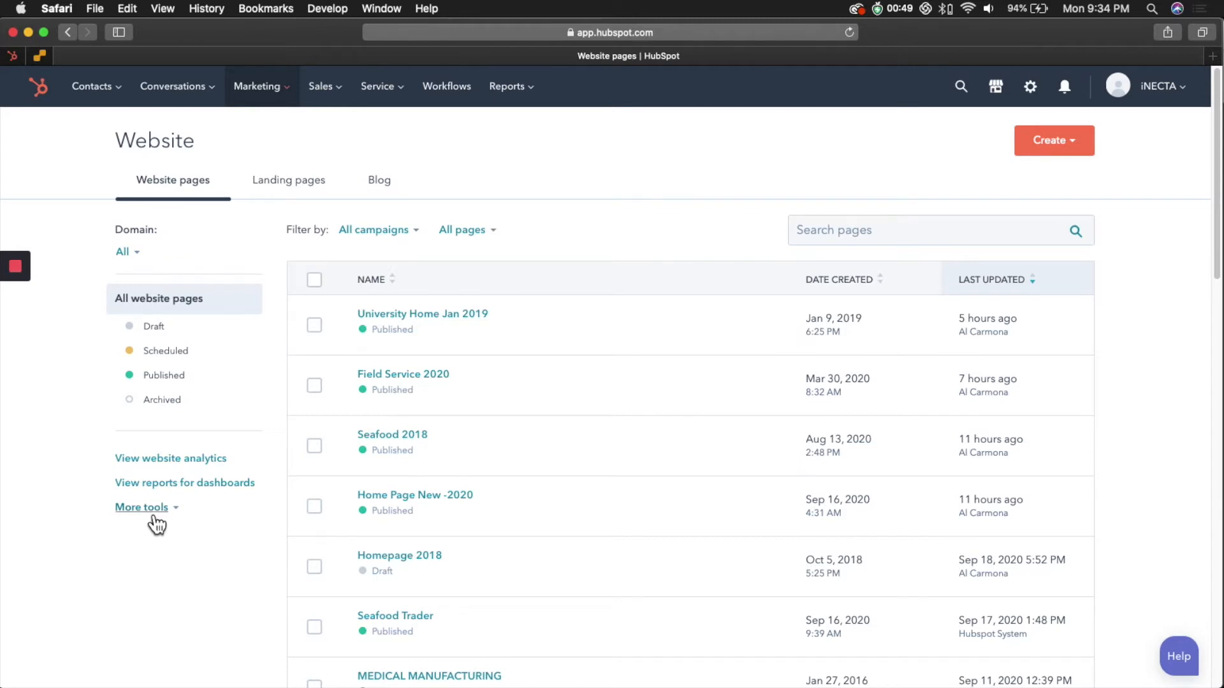
# - Switch to Chrome and check content staging availability in the CMS Hub feature comparison, then close it and view the Professional and Enterprise plans
pyautogui.press('super+Tab')
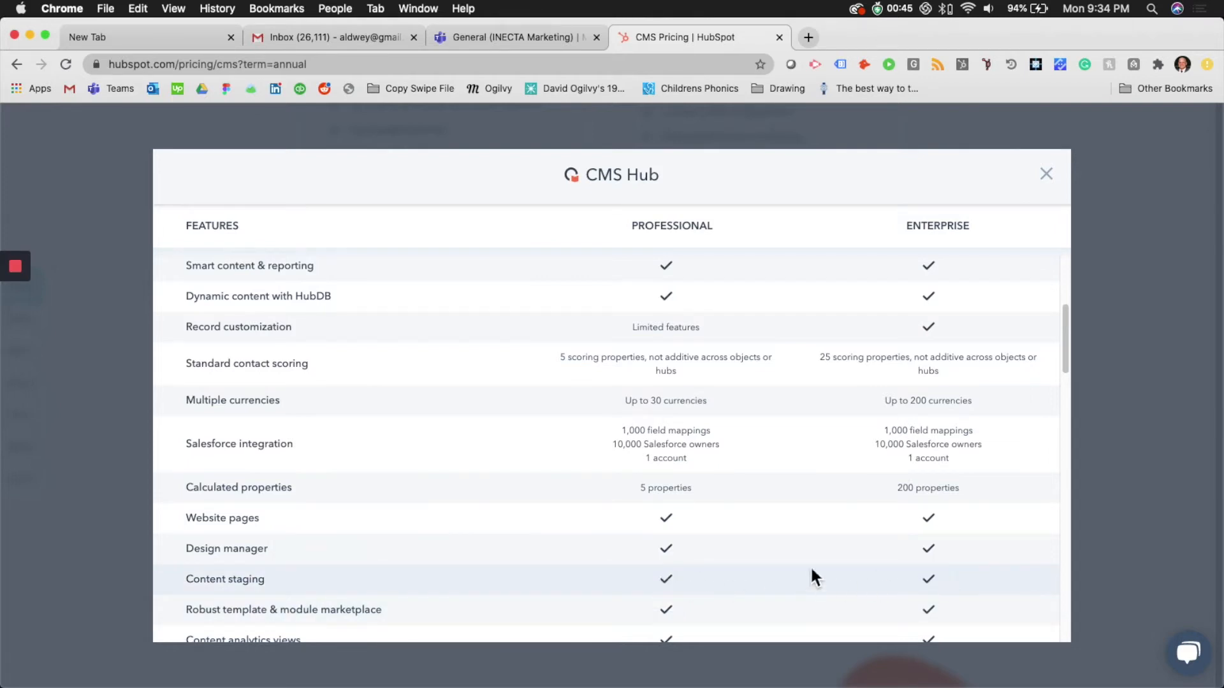
pyautogui.moveTo(246, 580)
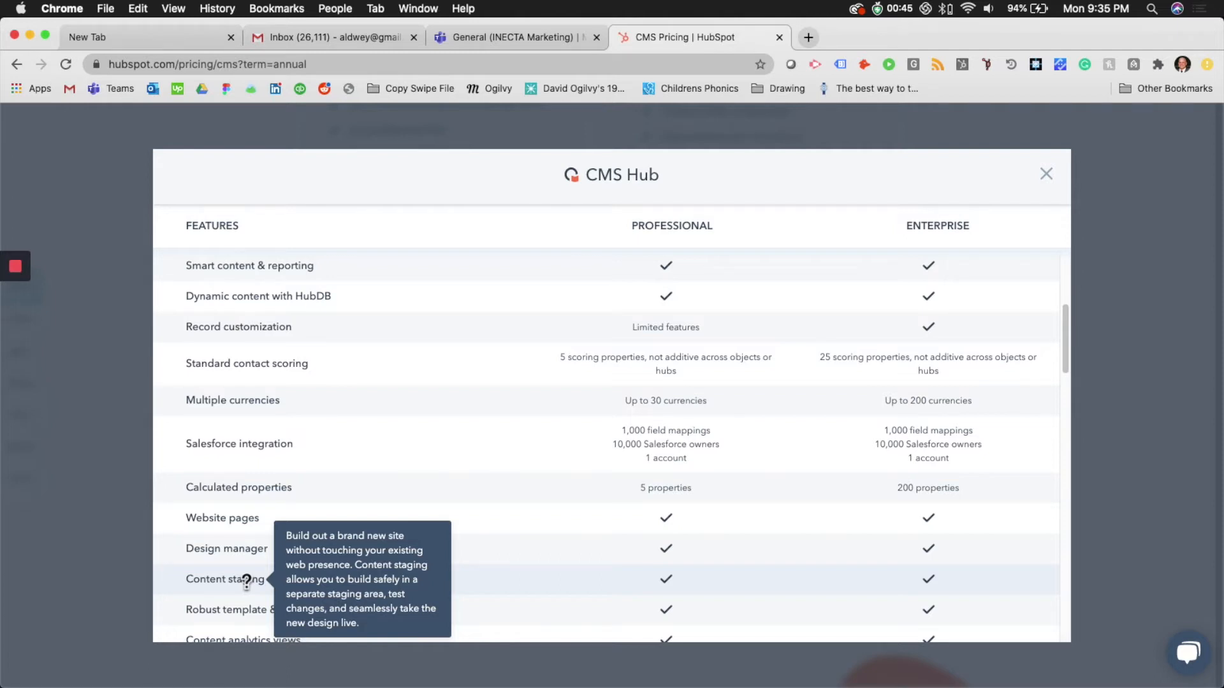
pyautogui.click(1046, 173)
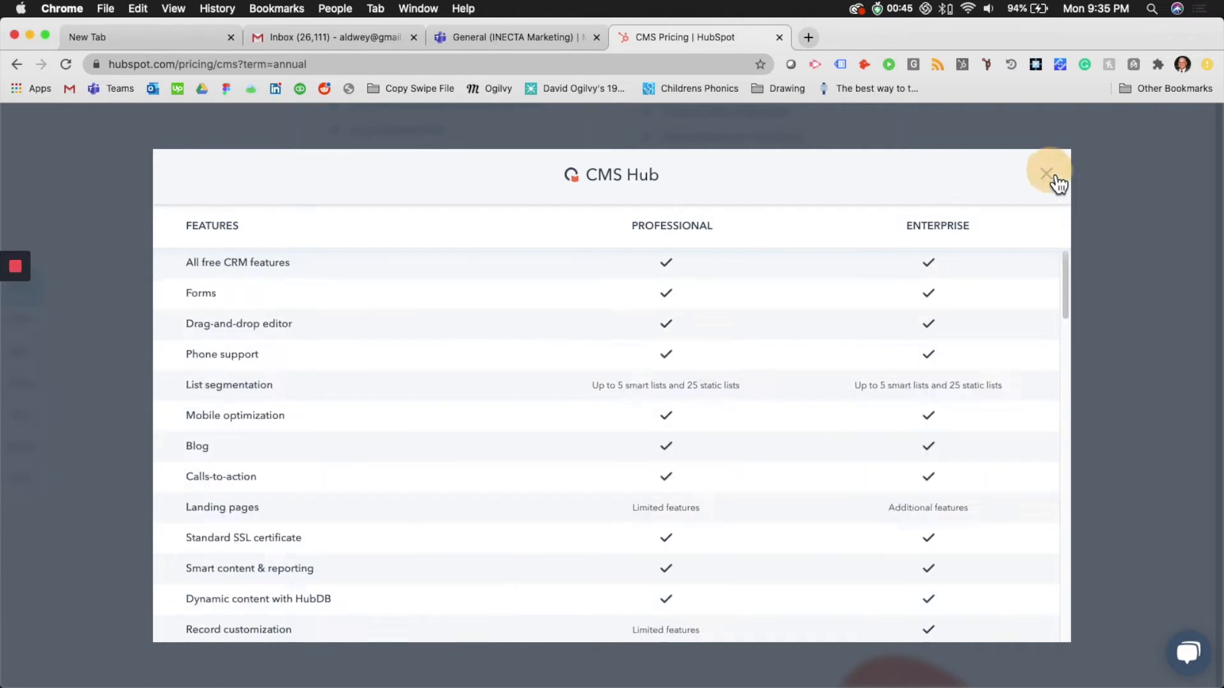
pyautogui.scroll(14, 626, 381)
pyautogui.scroll(-4, 626, 380)
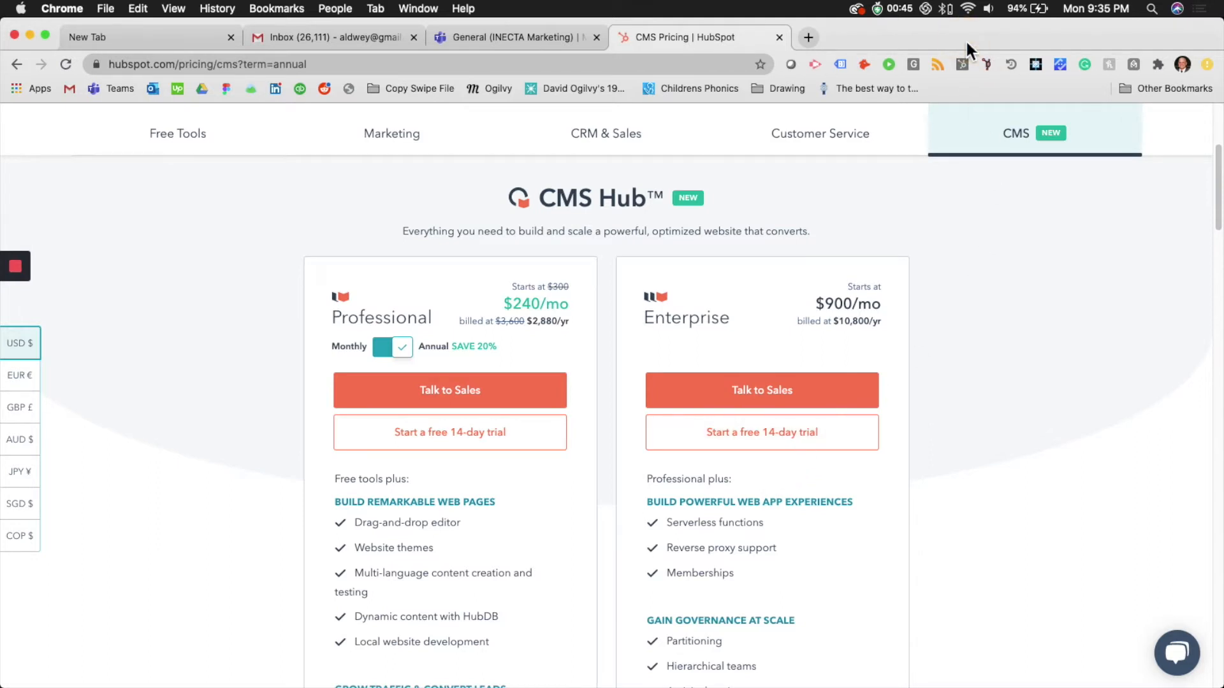
# - Switch back to Safari and open the Content staging tool from the website pages list
pyautogui.press('super+Tab')
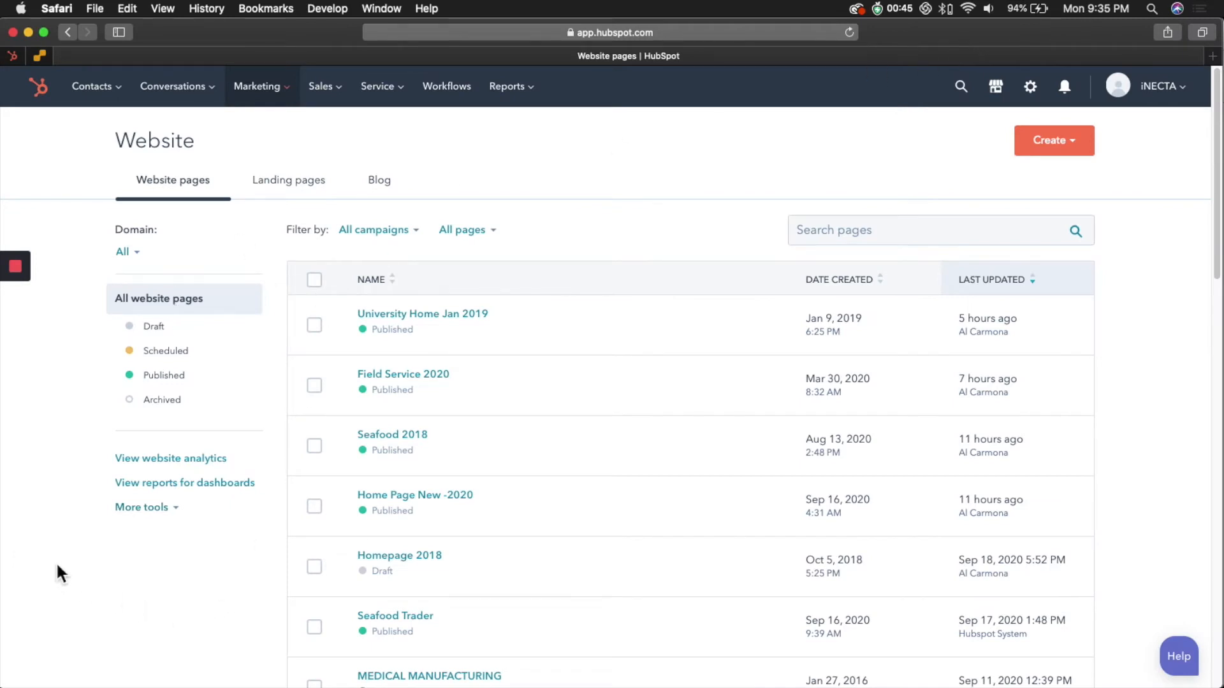
pyautogui.click(178, 514)
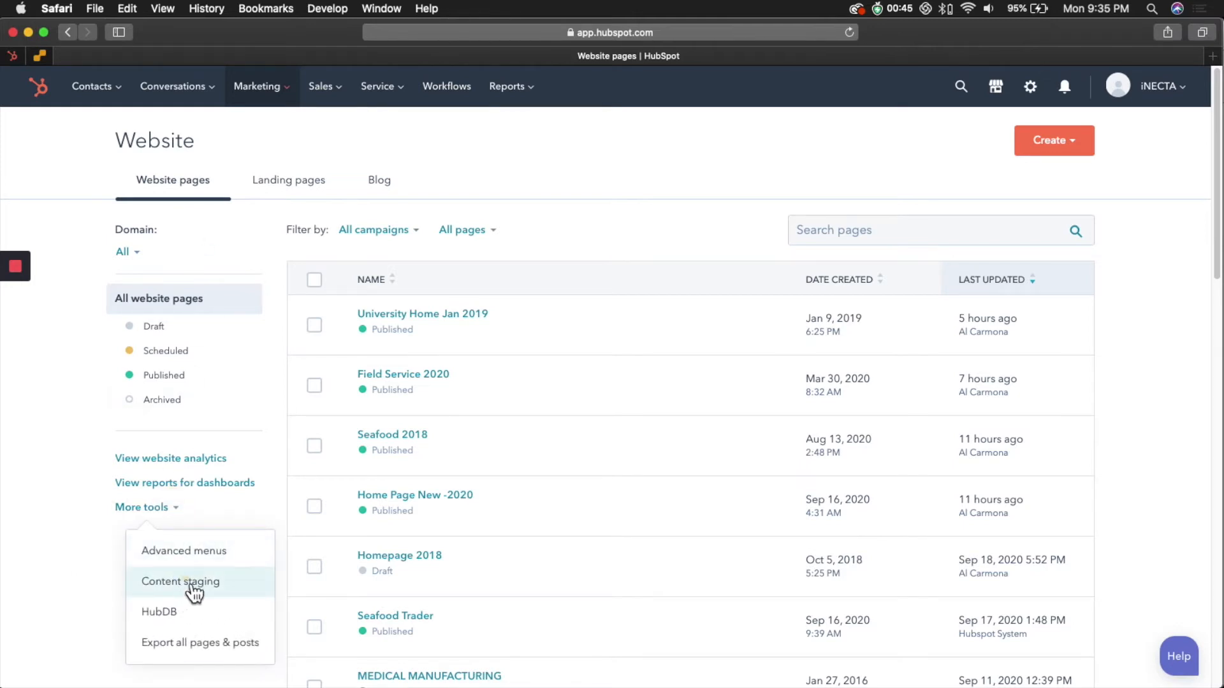
pyautogui.click(191, 585)
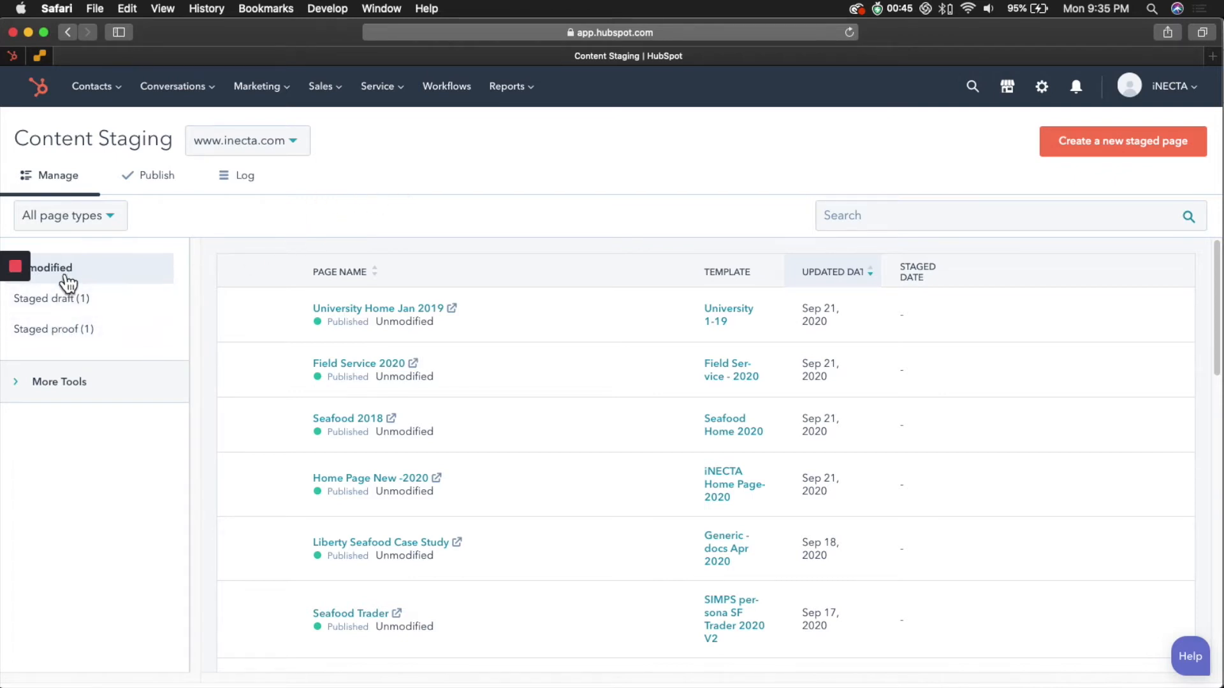
pyautogui.scroll(-2, 296, 255)
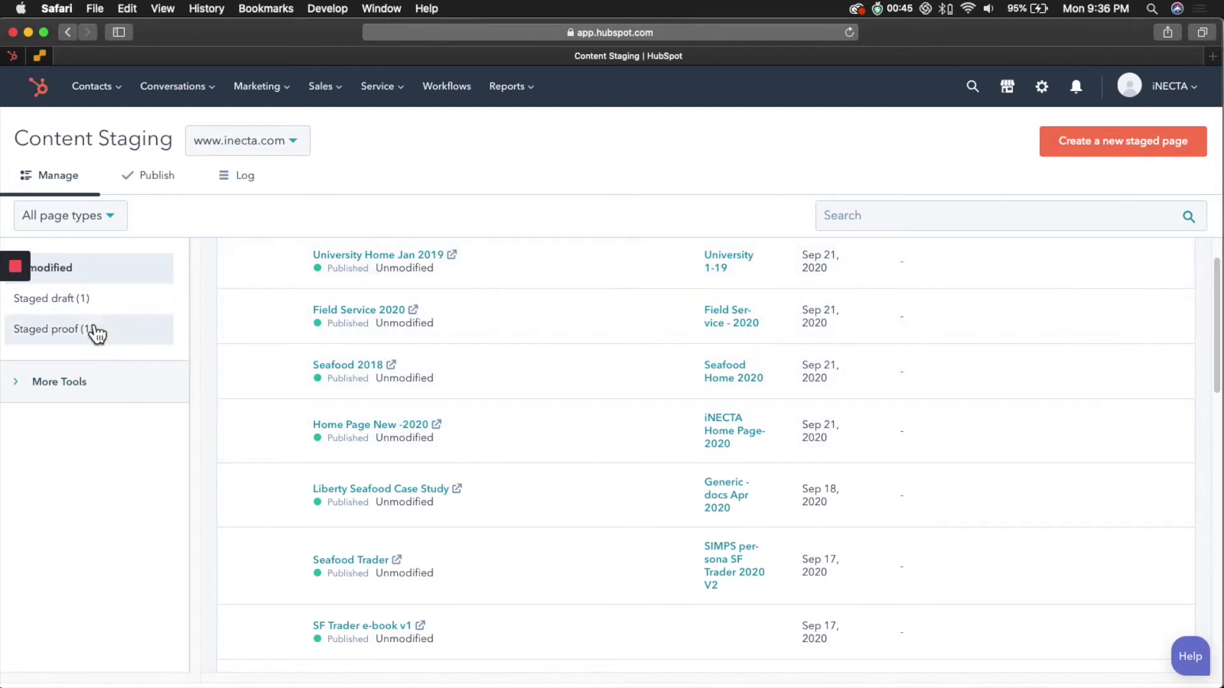
pyautogui.click(114, 300)
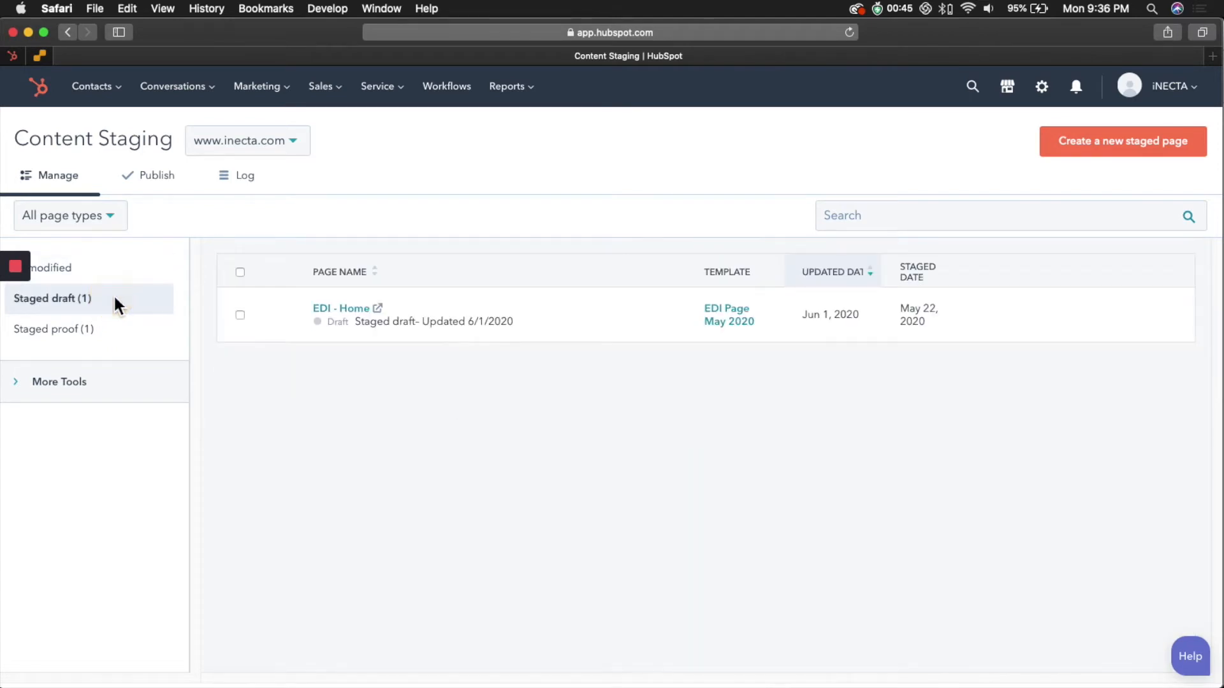
pyautogui.click(116, 338)
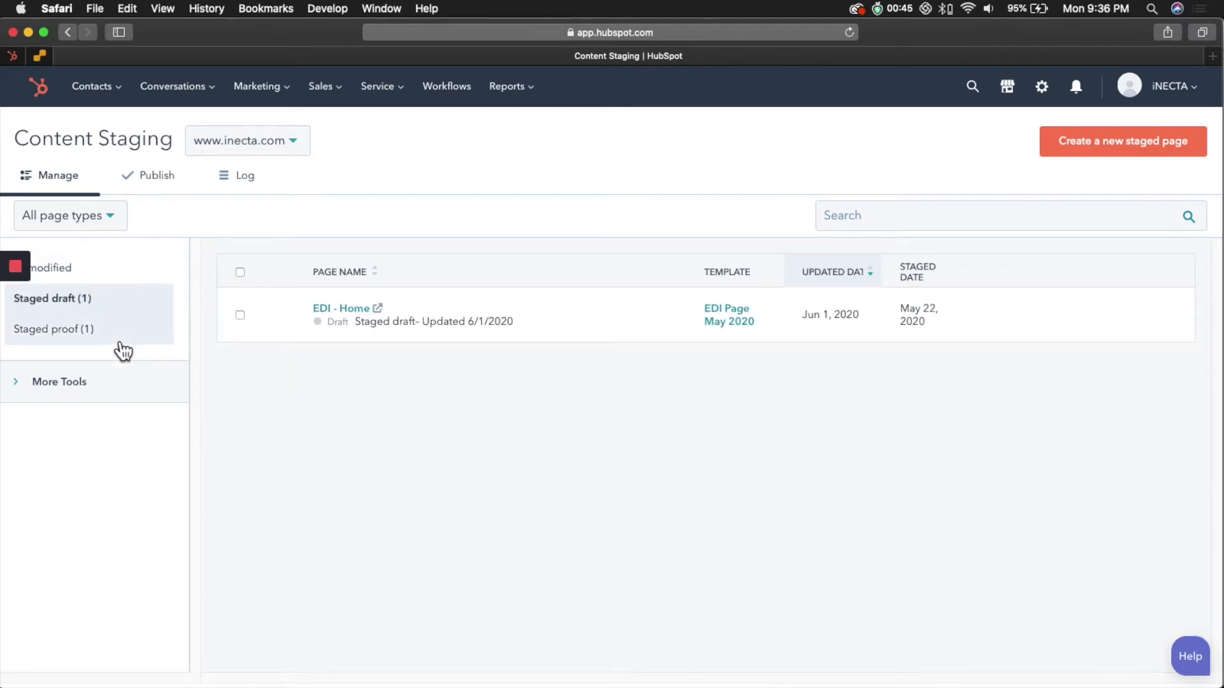
pyautogui.click(132, 295)
pyautogui.click(138, 274)
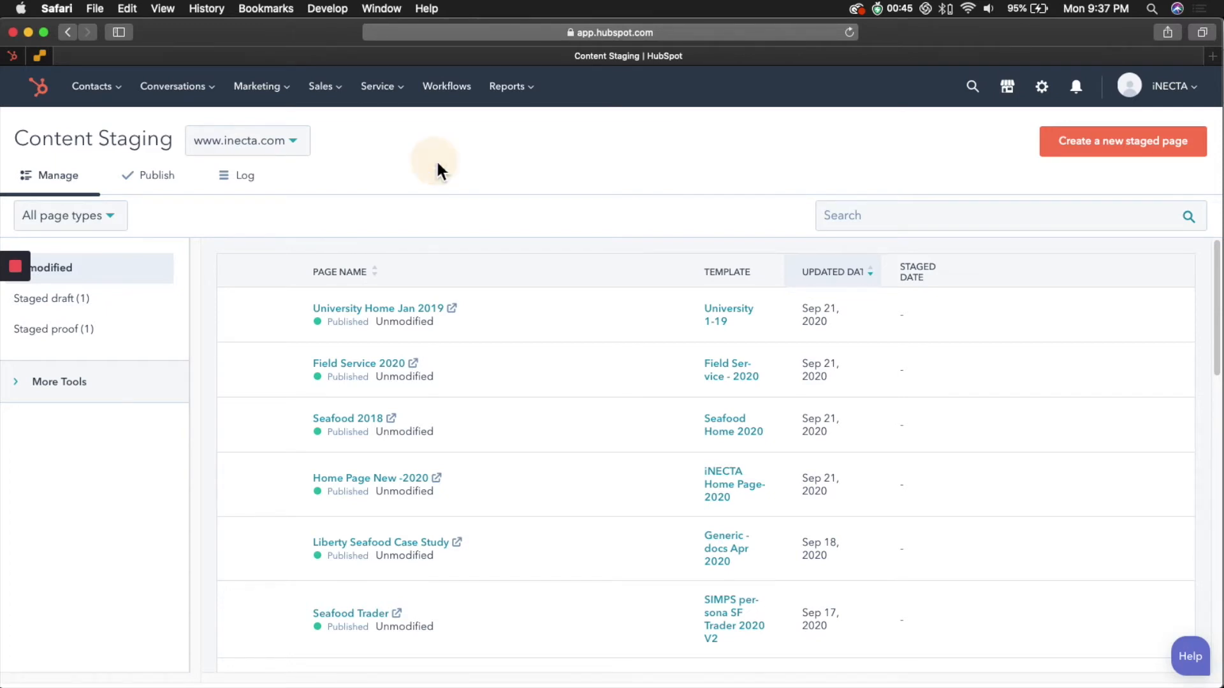
# - Open the Website Pages list in a new browser tab and bring that tab to the front
pyautogui.moveTo(268, 101)
pyautogui.moveTo(278, 226)
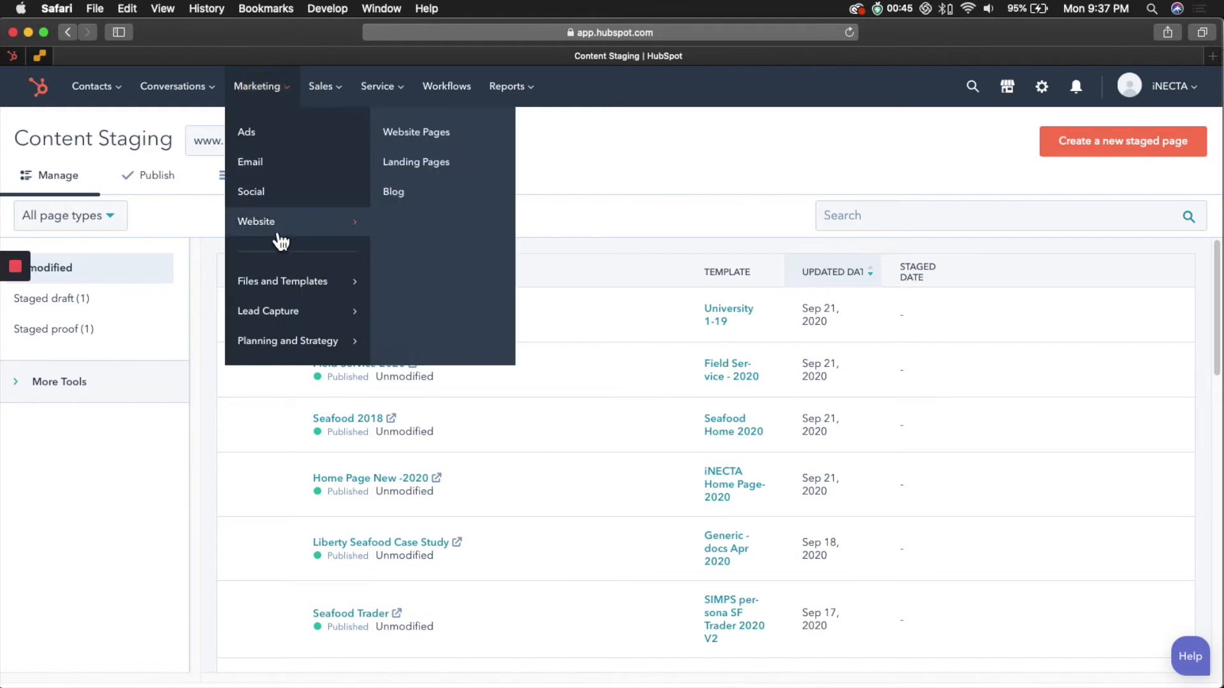
pyautogui.rightClick(425, 134)
pyautogui.click(462, 141)
pyautogui.click(840, 51)
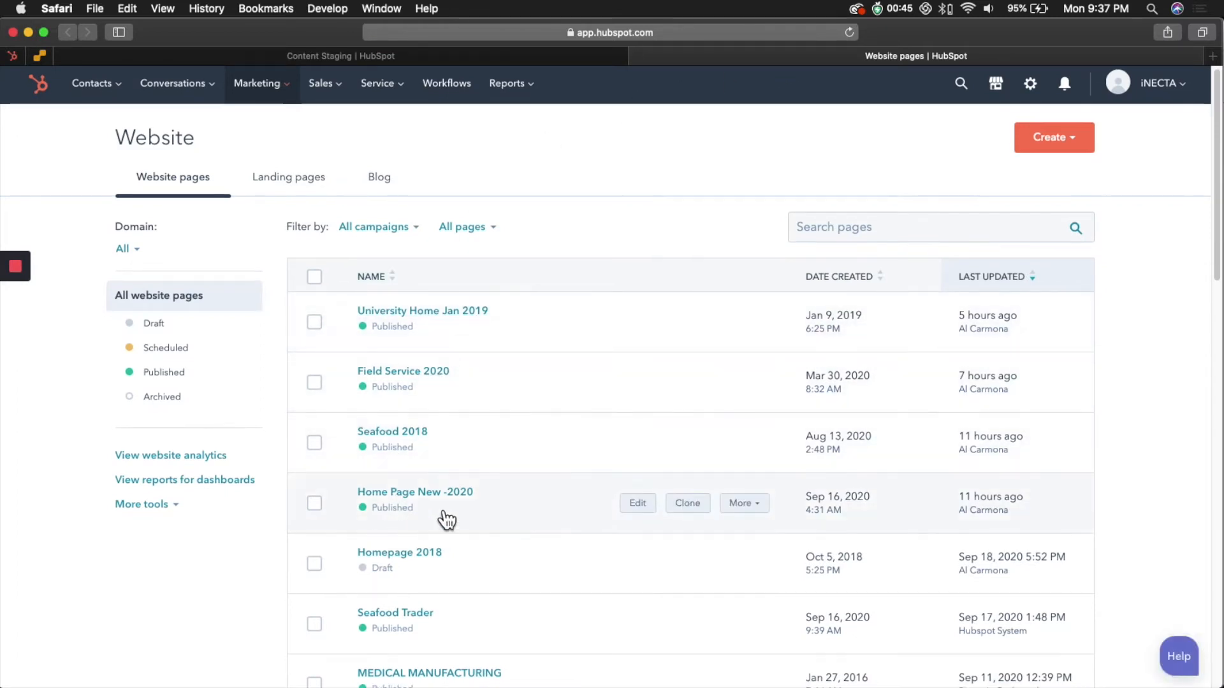
# - Look through the live Home Page New -2020 in the page editor, then exit and return to Content Staging with the extra tab closed
pyautogui.click(639, 504)
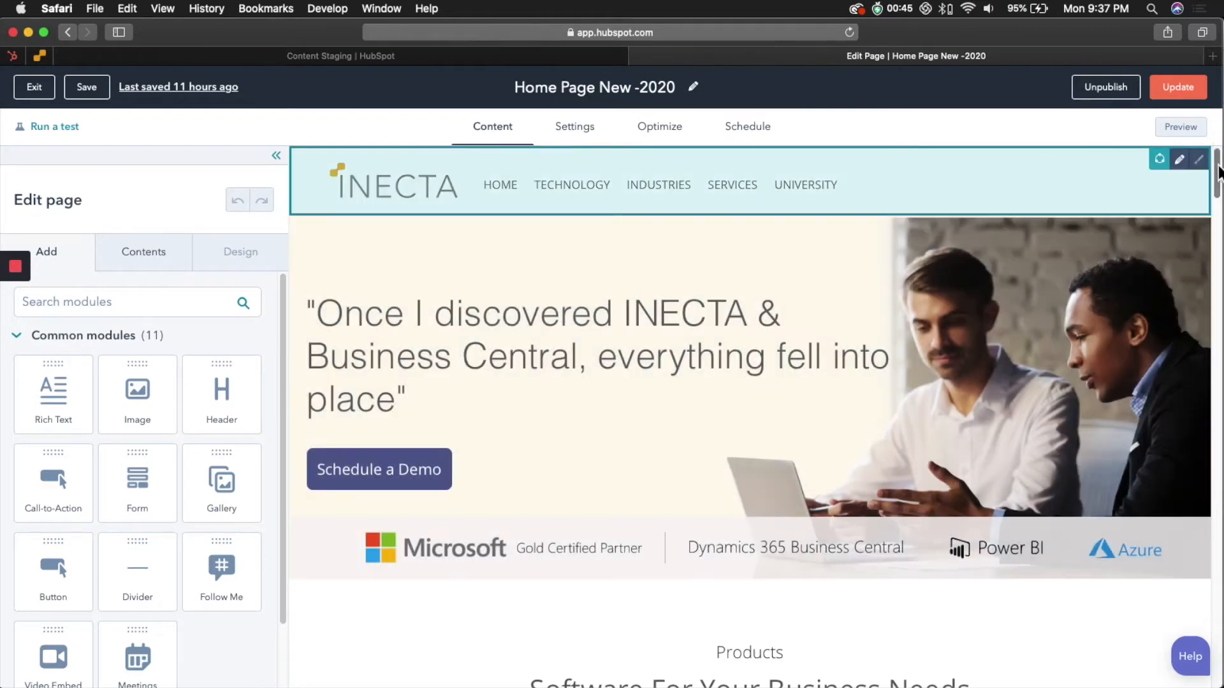
pyautogui.moveTo(1218, 159)
pyautogui.mouseDown()
pyautogui.moveTo(1218, 185)
pyautogui.moveTo(1215, 159)
pyautogui.mouseUp()
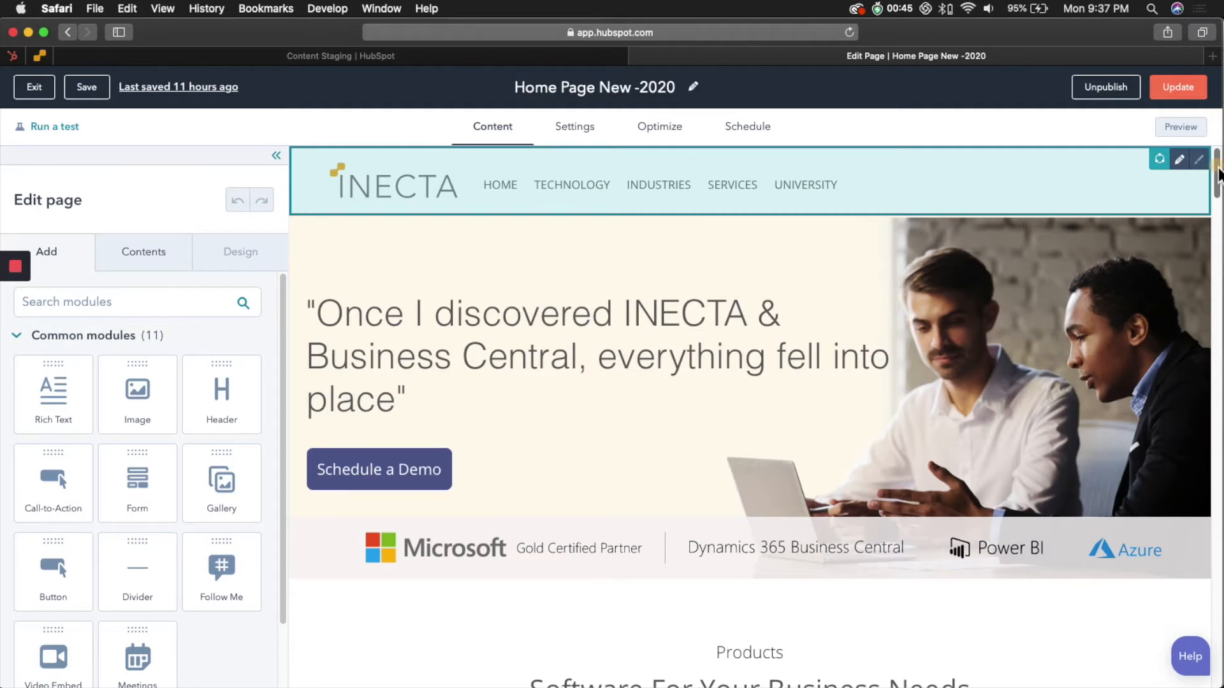
pyautogui.moveTo(1216, 165); pyautogui.dragTo(1220, 199)
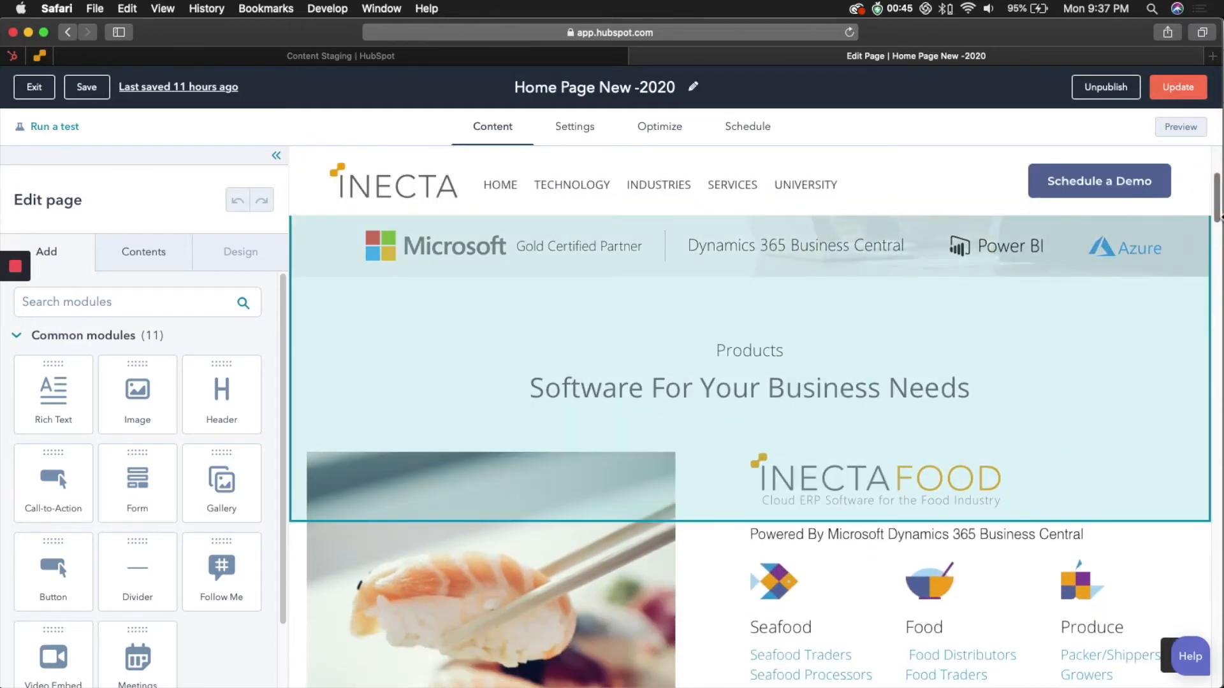
pyautogui.moveTo(1220, 214); pyautogui.dragTo(1218, 188)
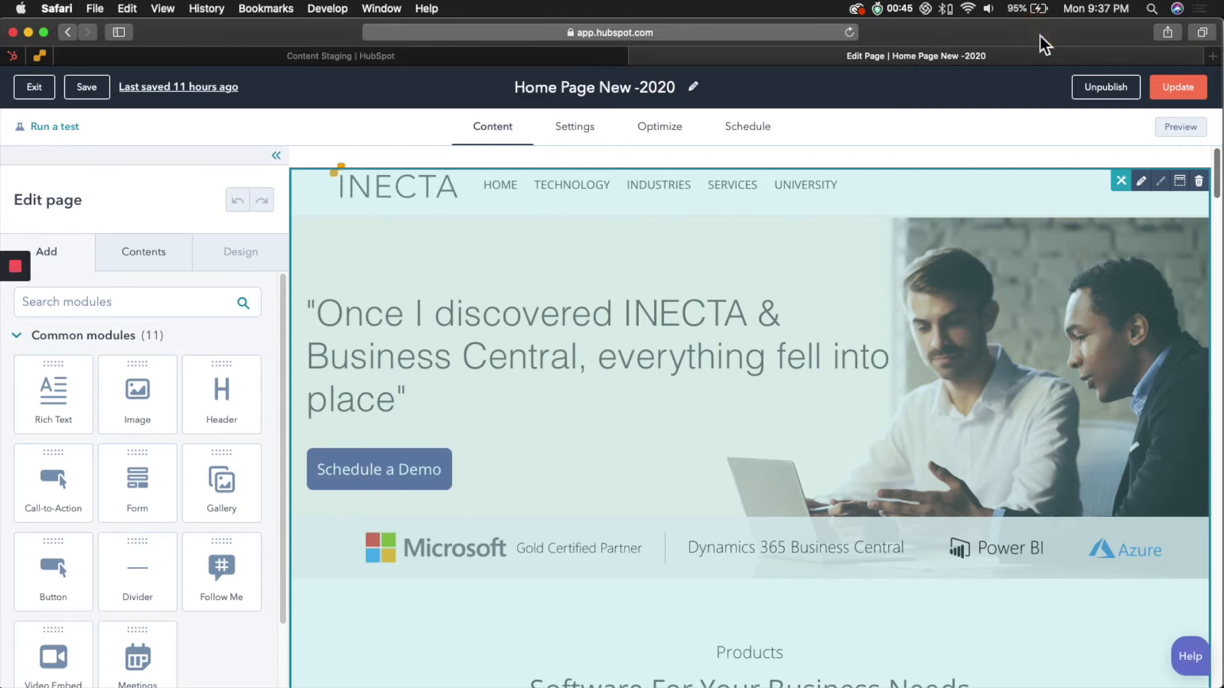
pyautogui.click(36, 88)
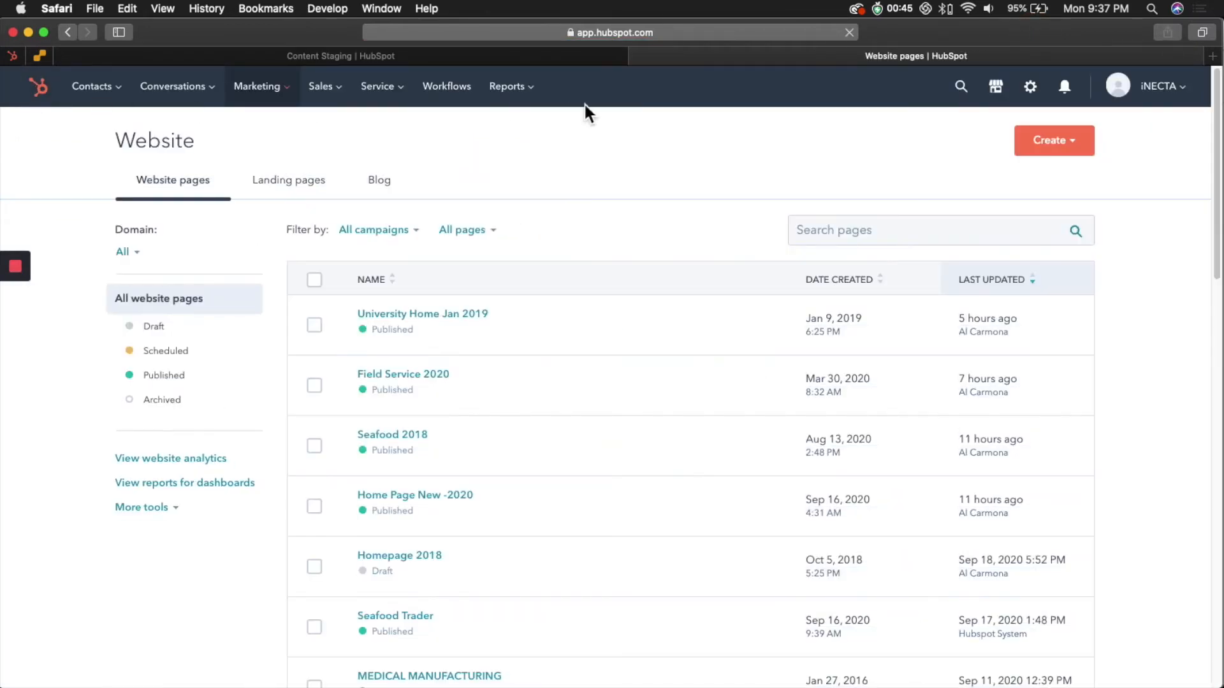
pyautogui.click(639, 57)
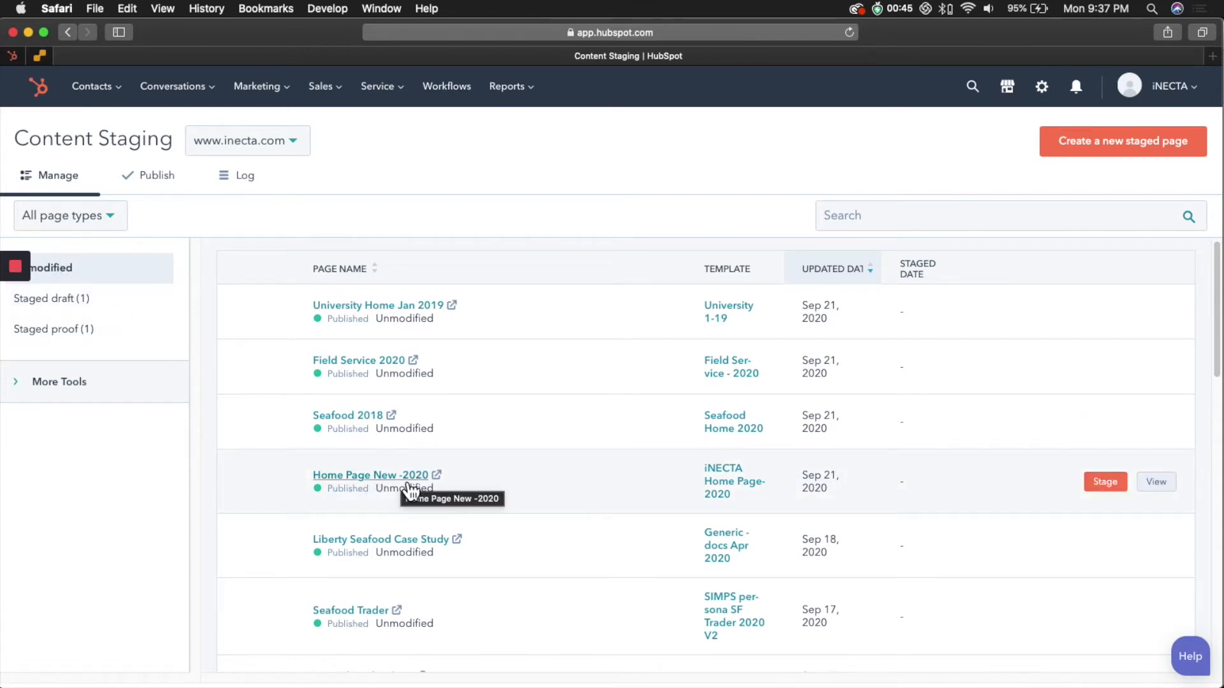
# - Stage Home Page New -2020 as a cloned page and exit its editor without changing the page name
pyautogui.click(1109, 488)
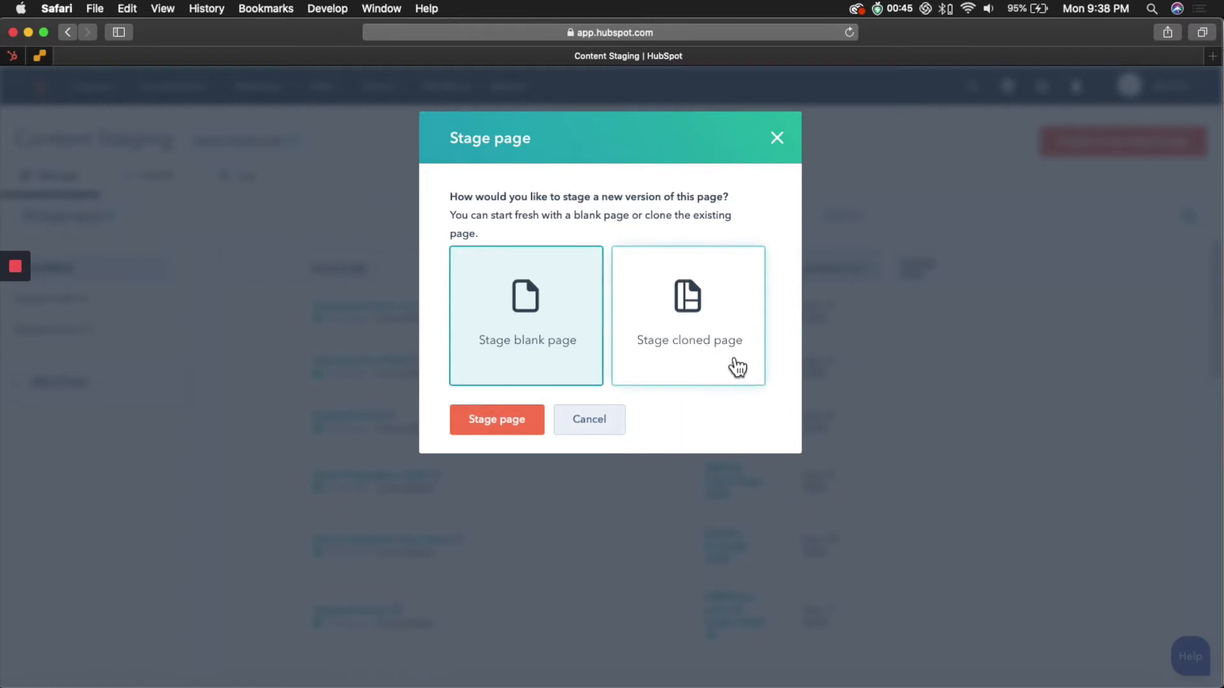
pyautogui.click(723, 325)
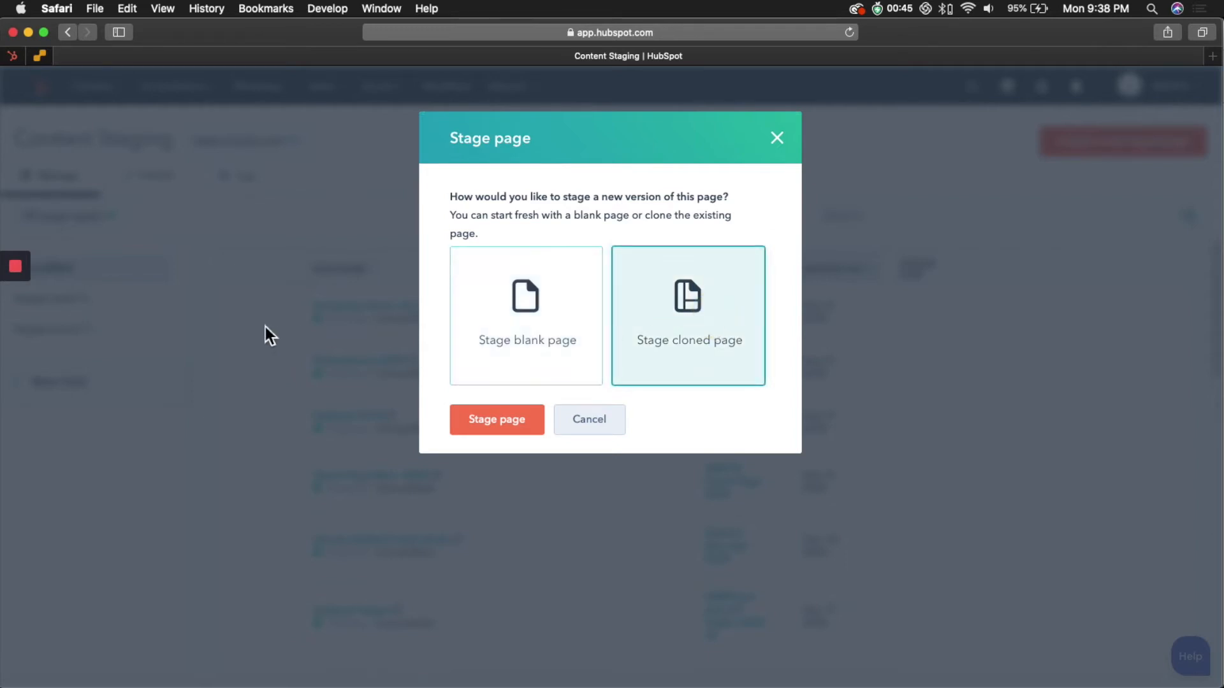
pyautogui.click(511, 423)
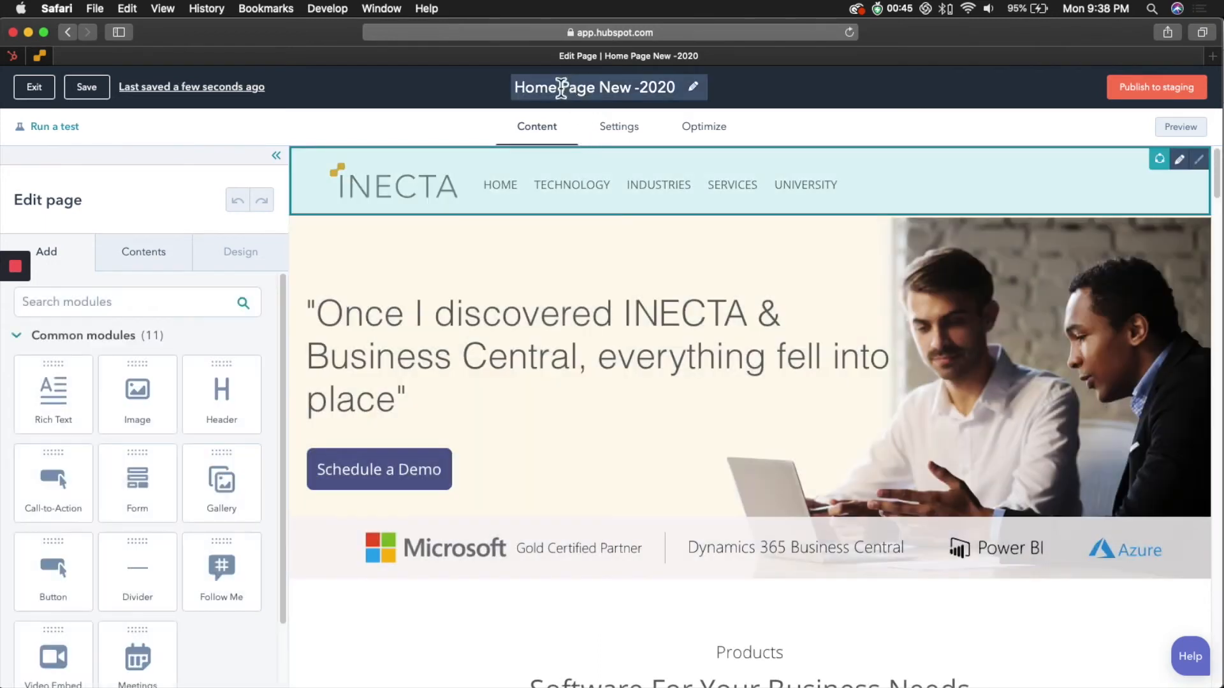
pyautogui.click(559, 88)
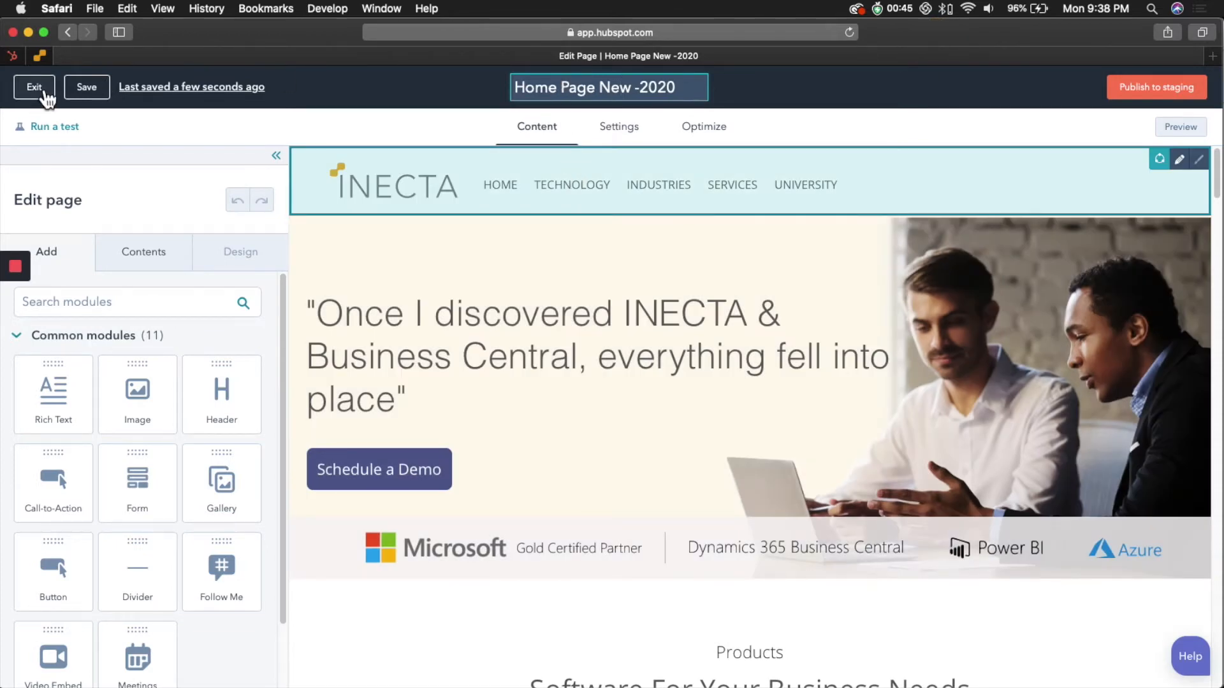
pyautogui.click(46, 97)
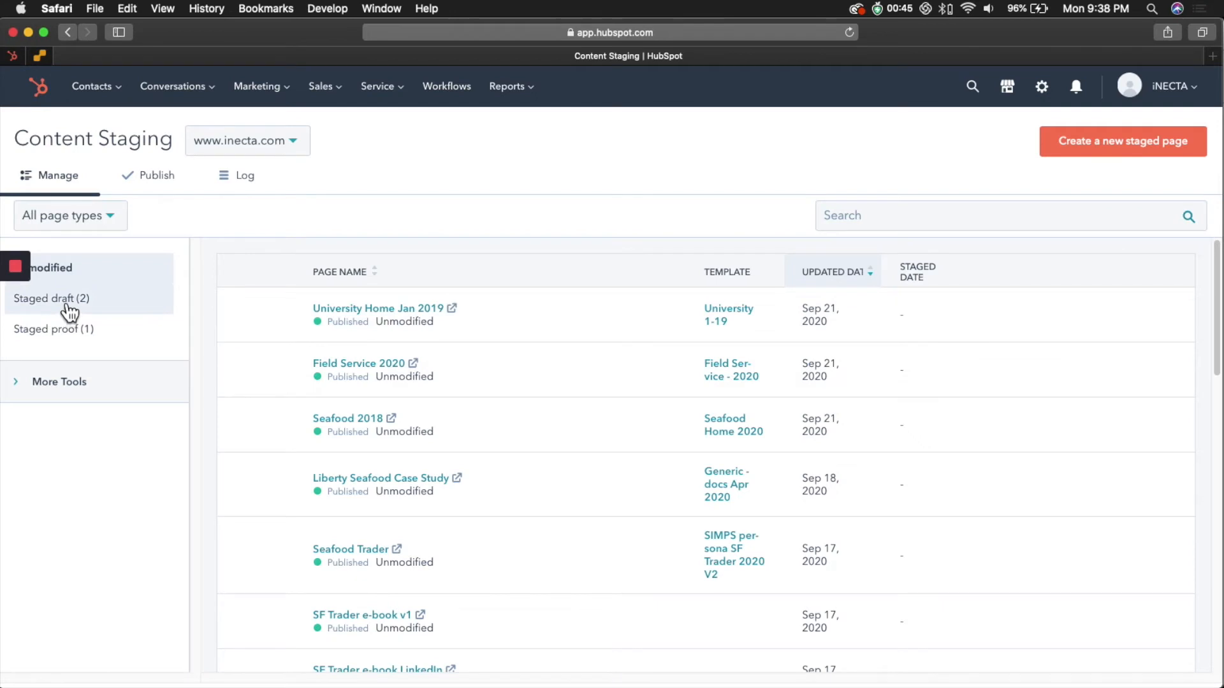
# - View the Home Page New -2020 staged draft in the page editor and exit back to Content Staging
pyautogui.click(67, 306)
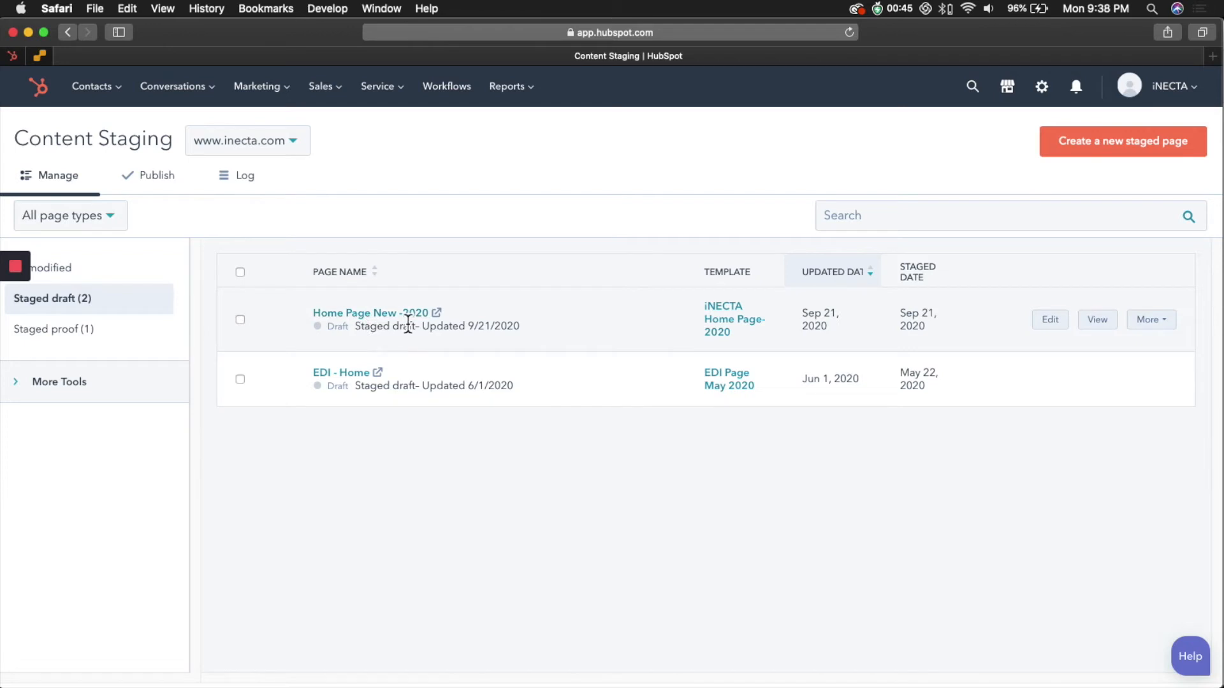
pyautogui.click(1050, 319)
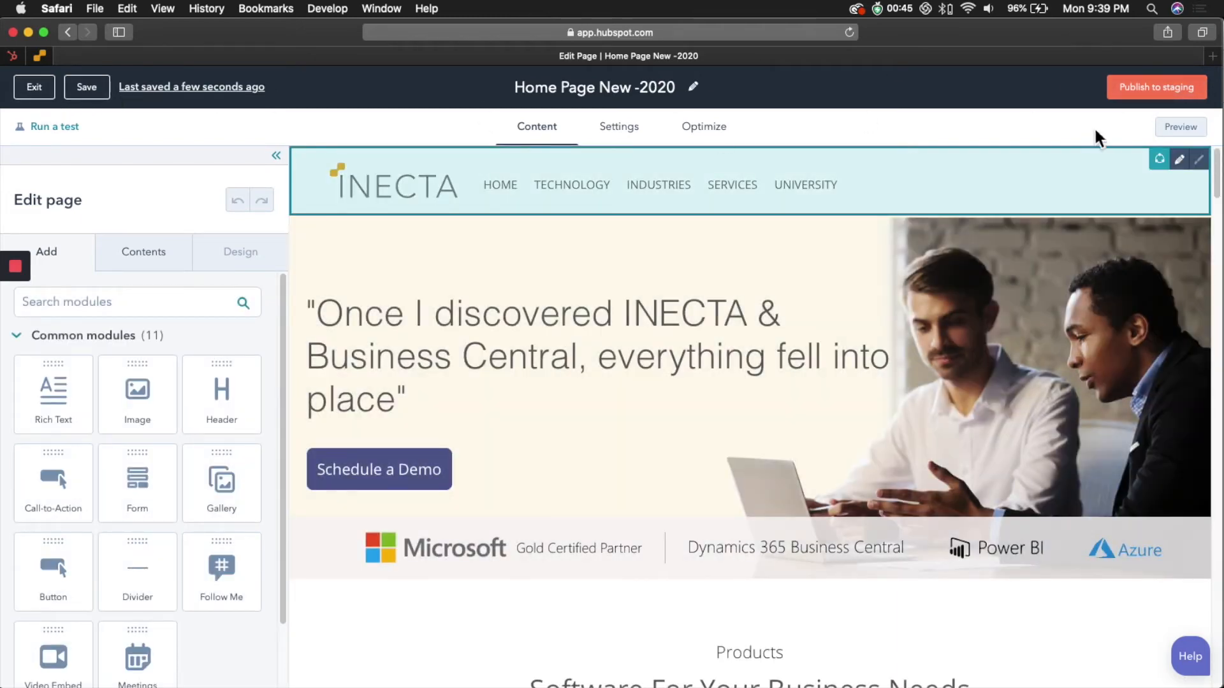
pyautogui.click(40, 89)
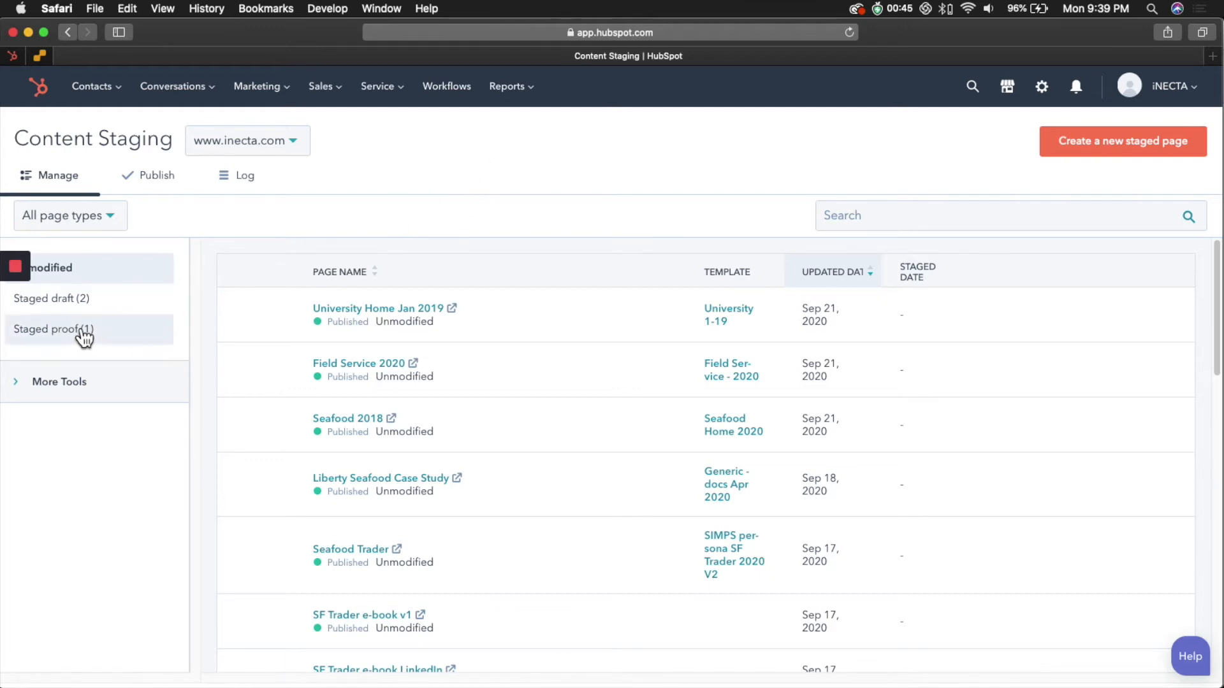
# - Publish the Home Page New -2020 staged draft to staging with the keep-editing option, then exit the editor
pyautogui.click(83, 301)
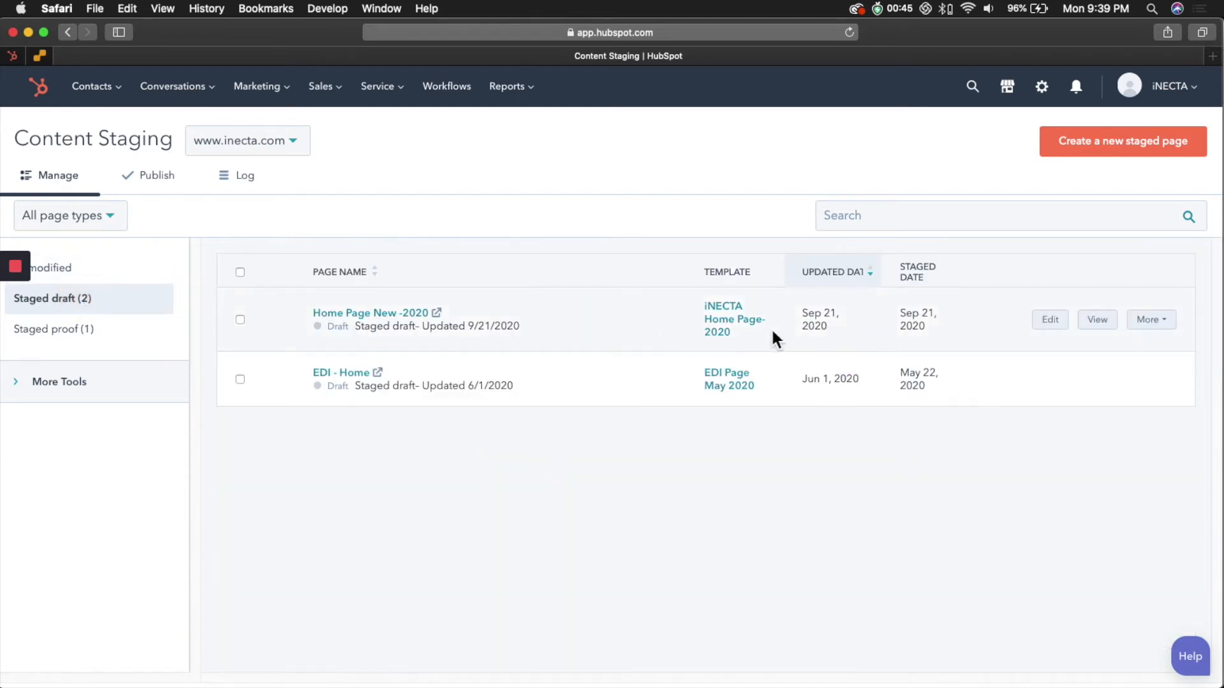
pyautogui.moveTo(603, 317)
pyautogui.click(1058, 324)
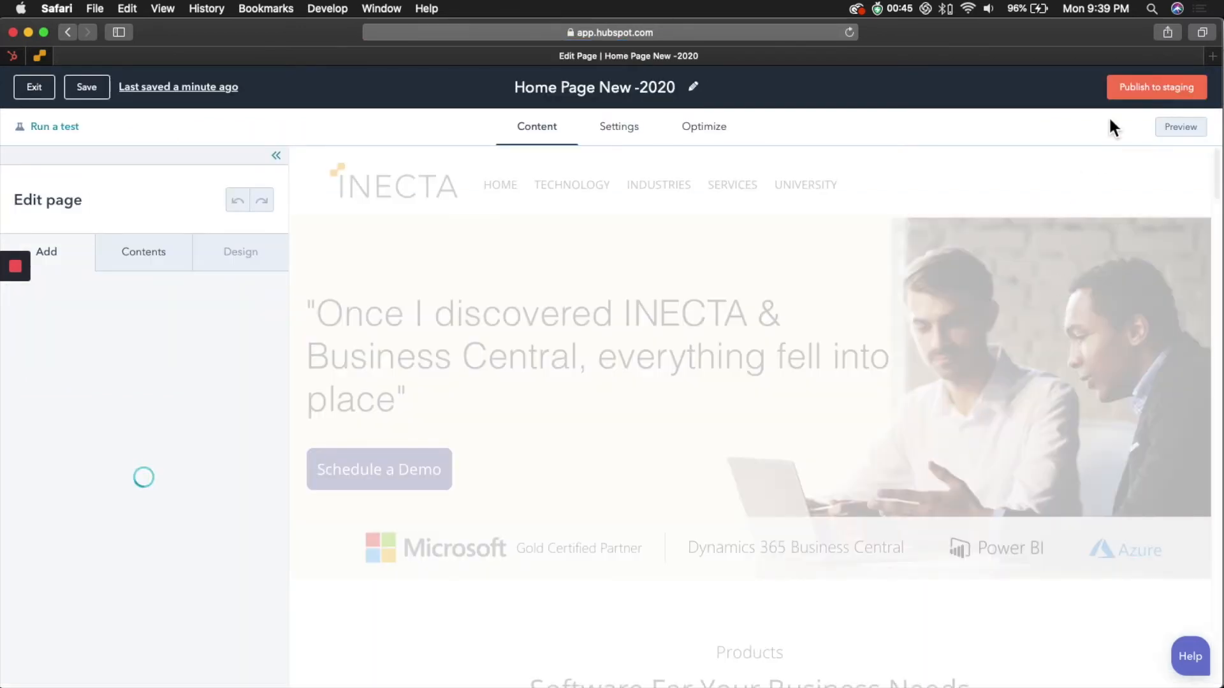
pyautogui.click(1155, 96)
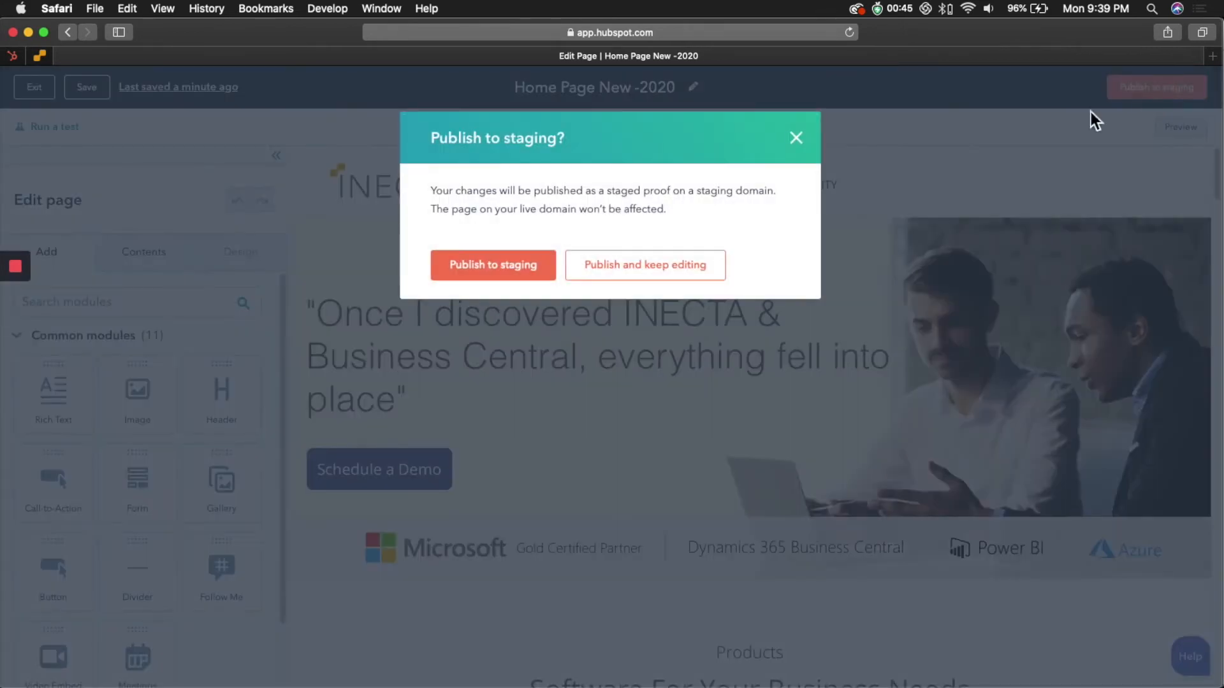
pyautogui.click(703, 279)
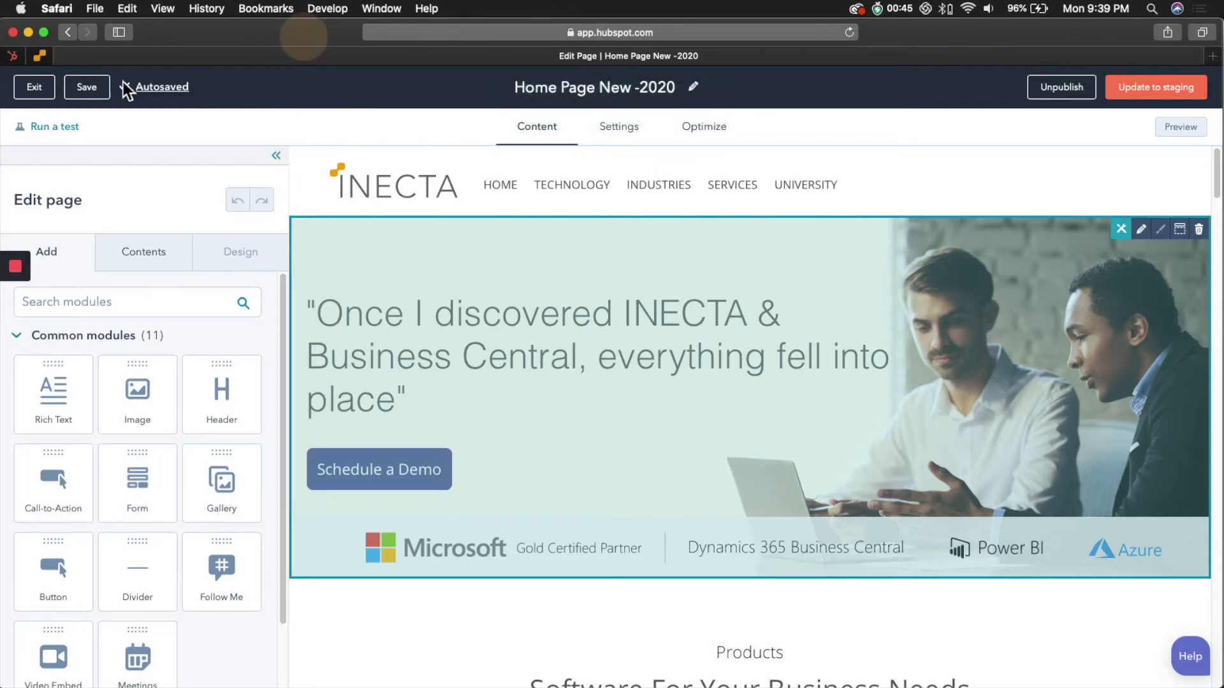
pyautogui.click(49, 90)
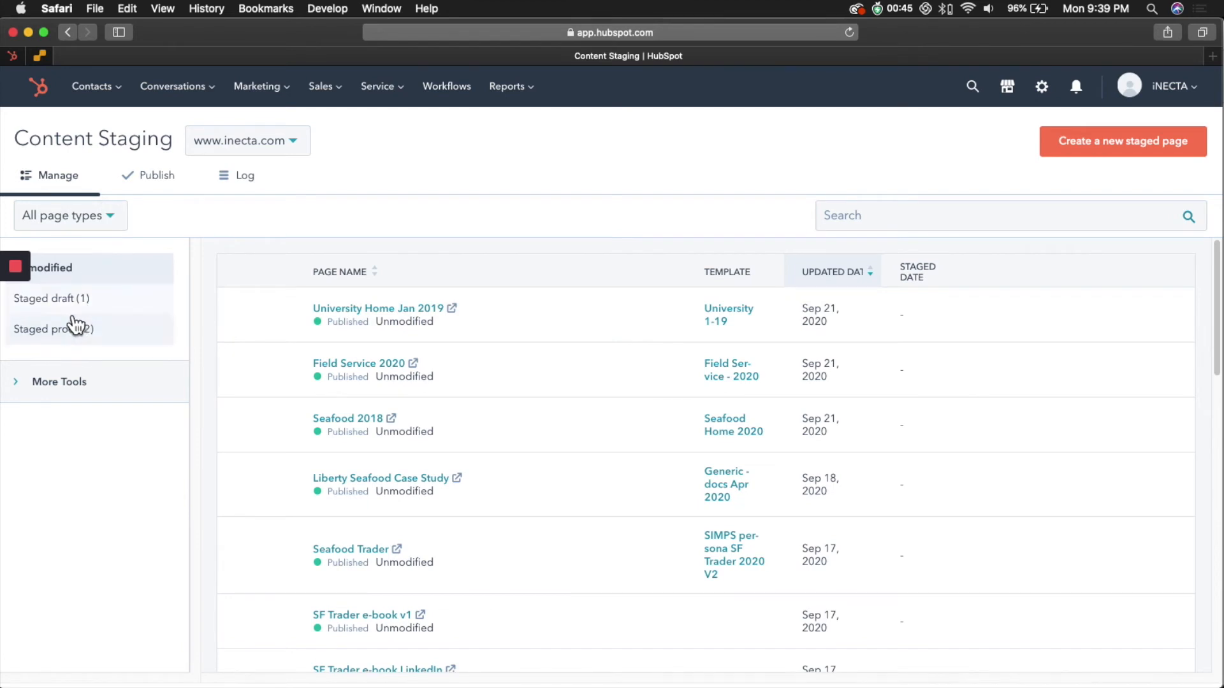
# - Look through the staged draft and staged proof lists, then view the Home Page New -2020 proof on the staging site
pyautogui.click(48, 306)
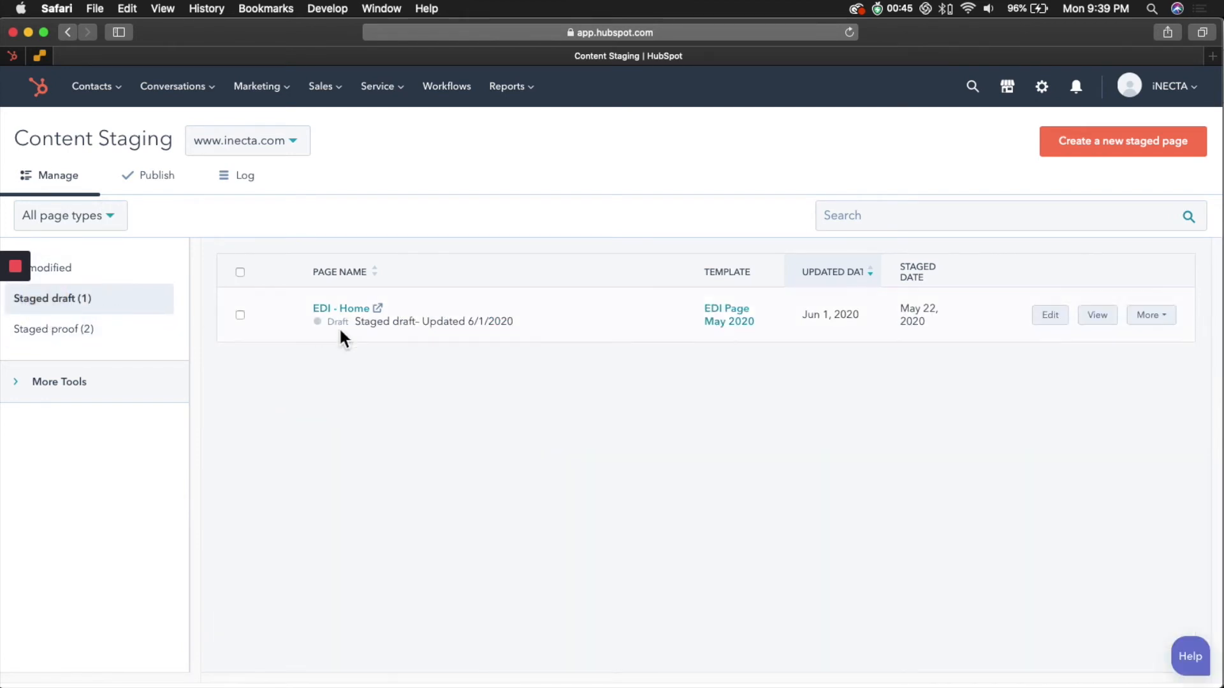
pyautogui.click(51, 330)
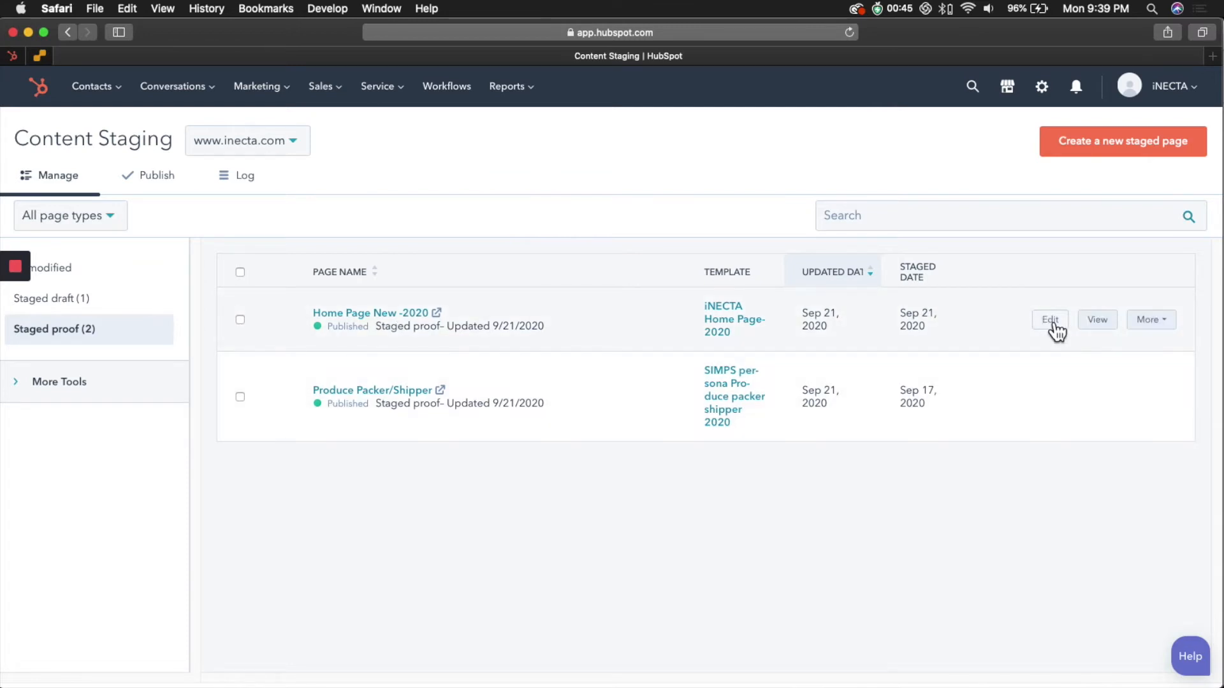
pyautogui.click(1160, 325)
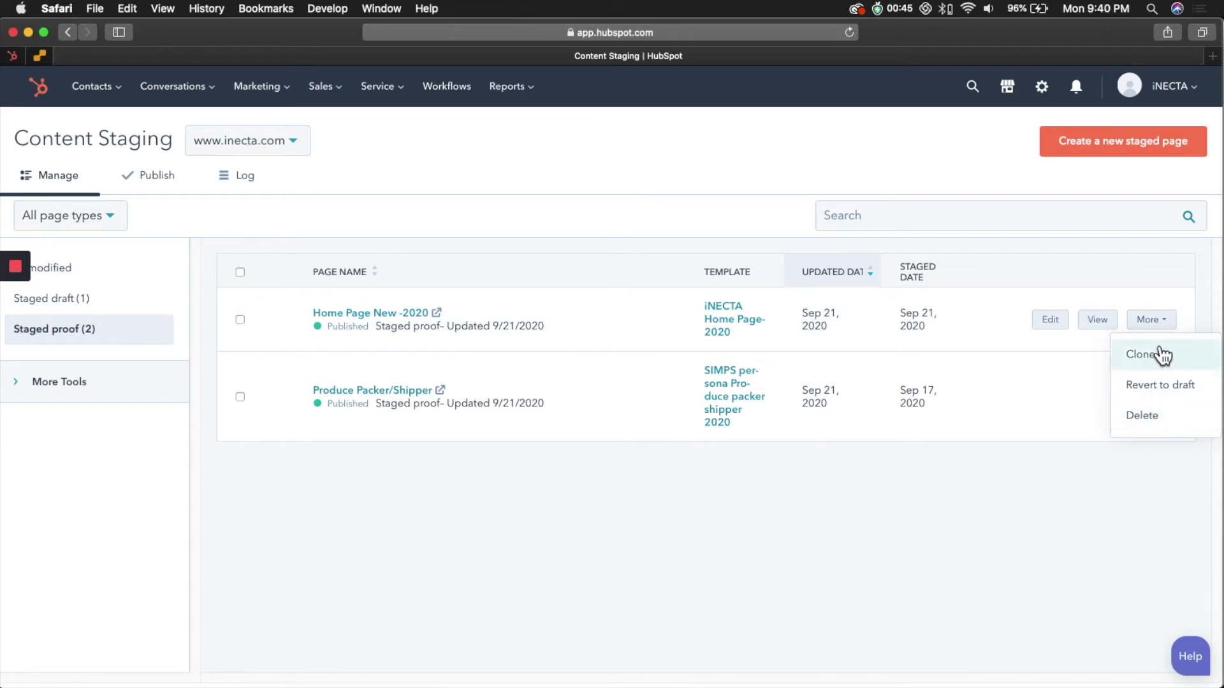
pyautogui.click(969, 171)
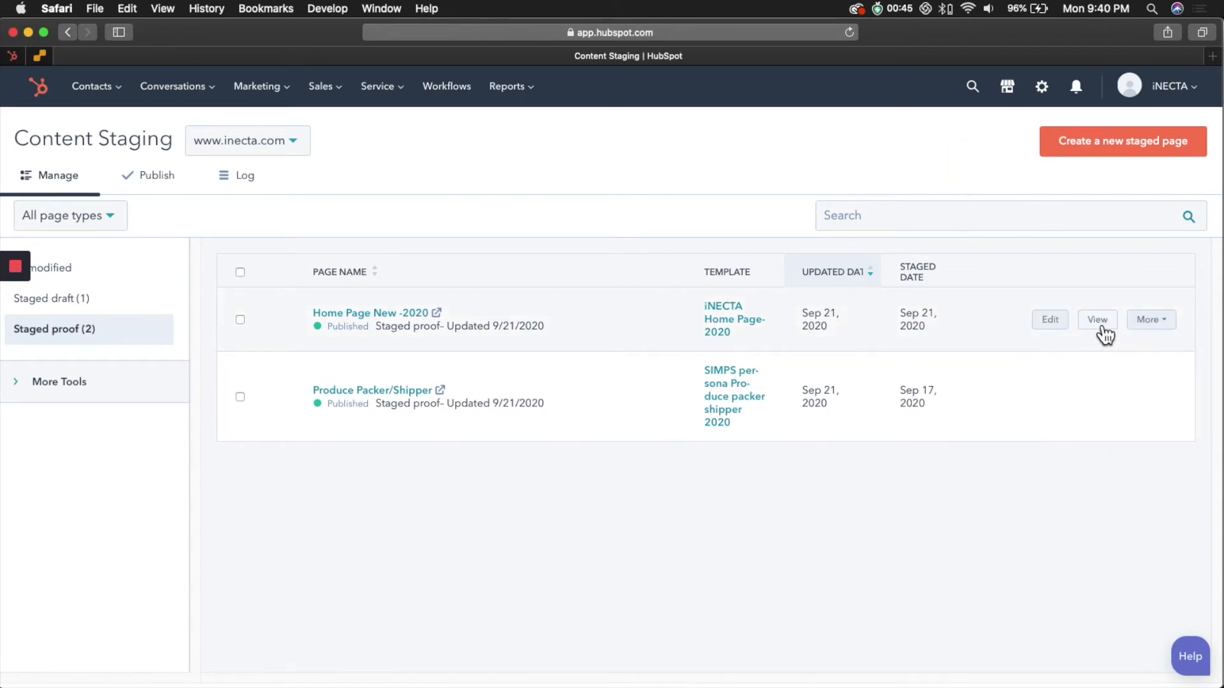
pyautogui.click(1097, 320)
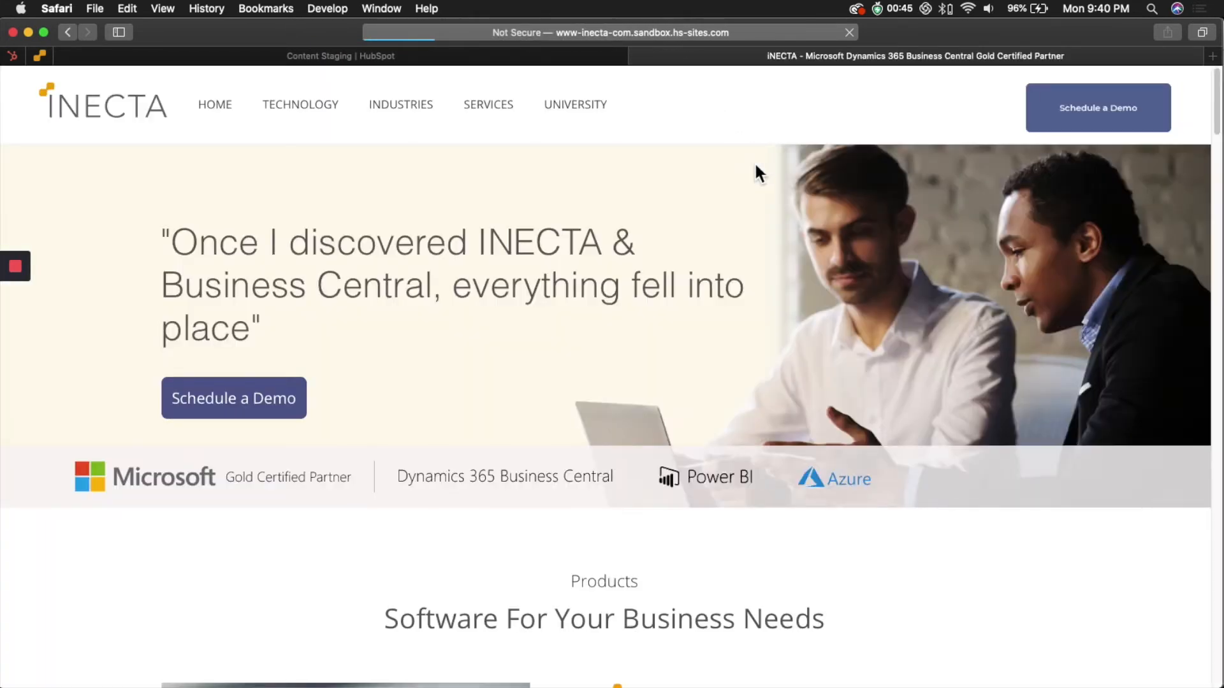
# - Examine the staged proof's sandbox web address, comparing it with its entry in Content Staging
pyautogui.click(603, 27)
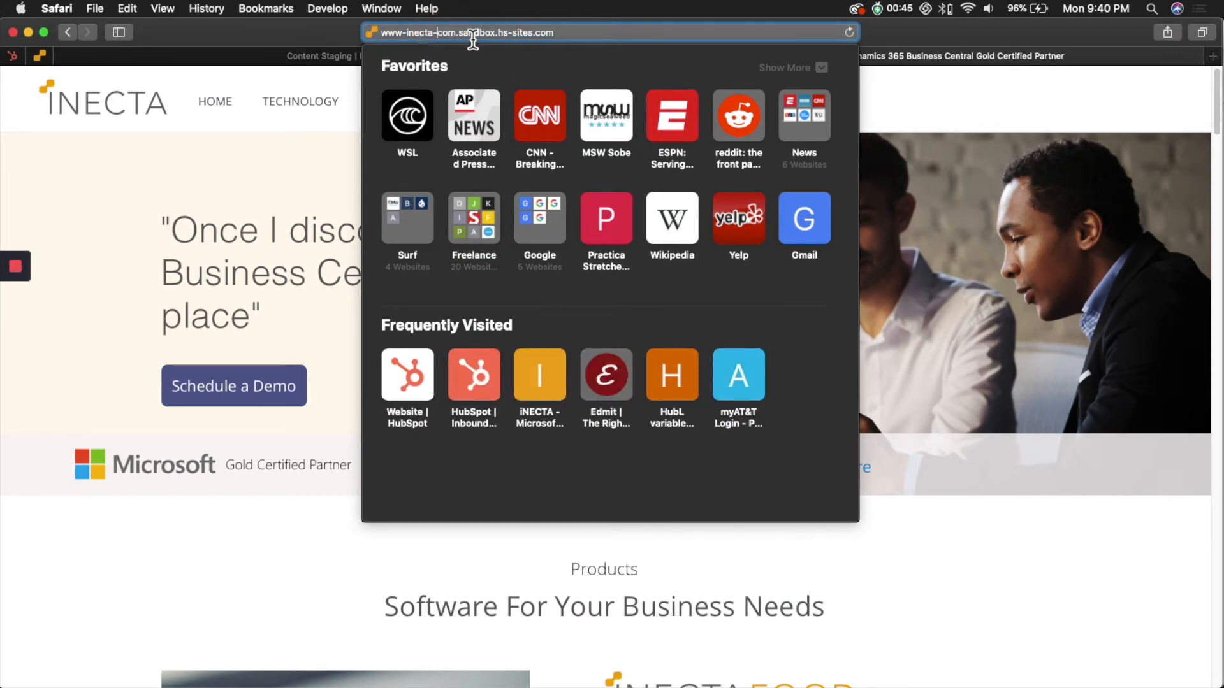
pyautogui.click(465, 32)
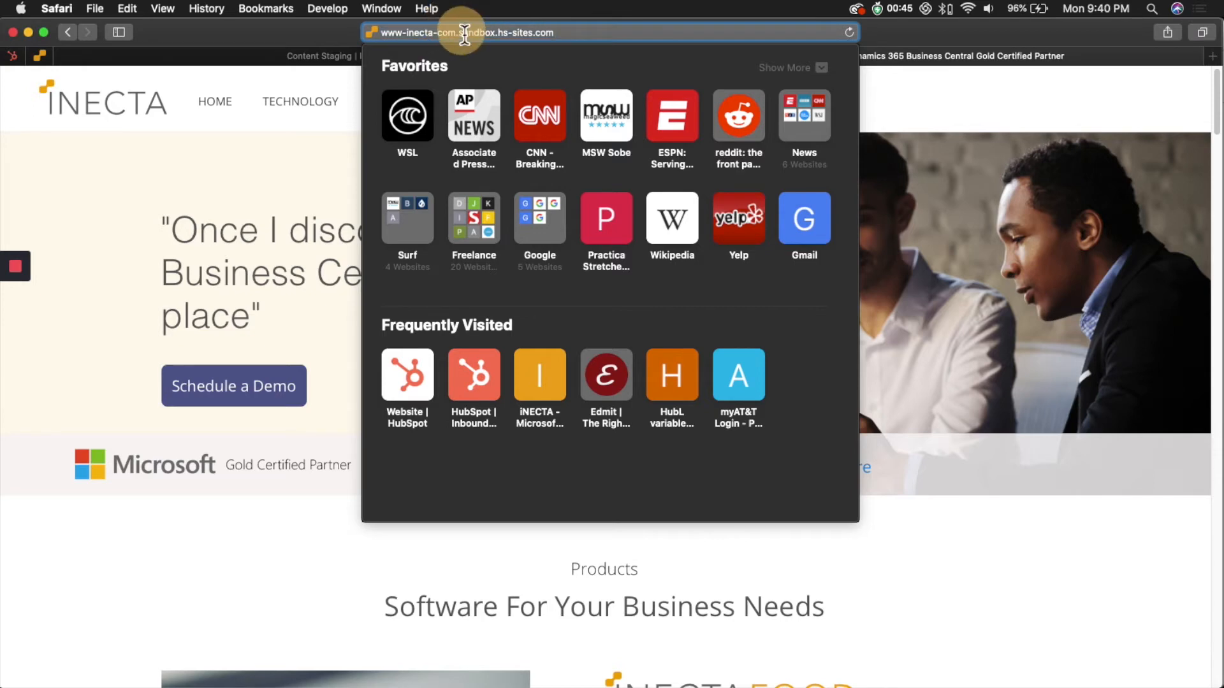
pyautogui.click(574, 34)
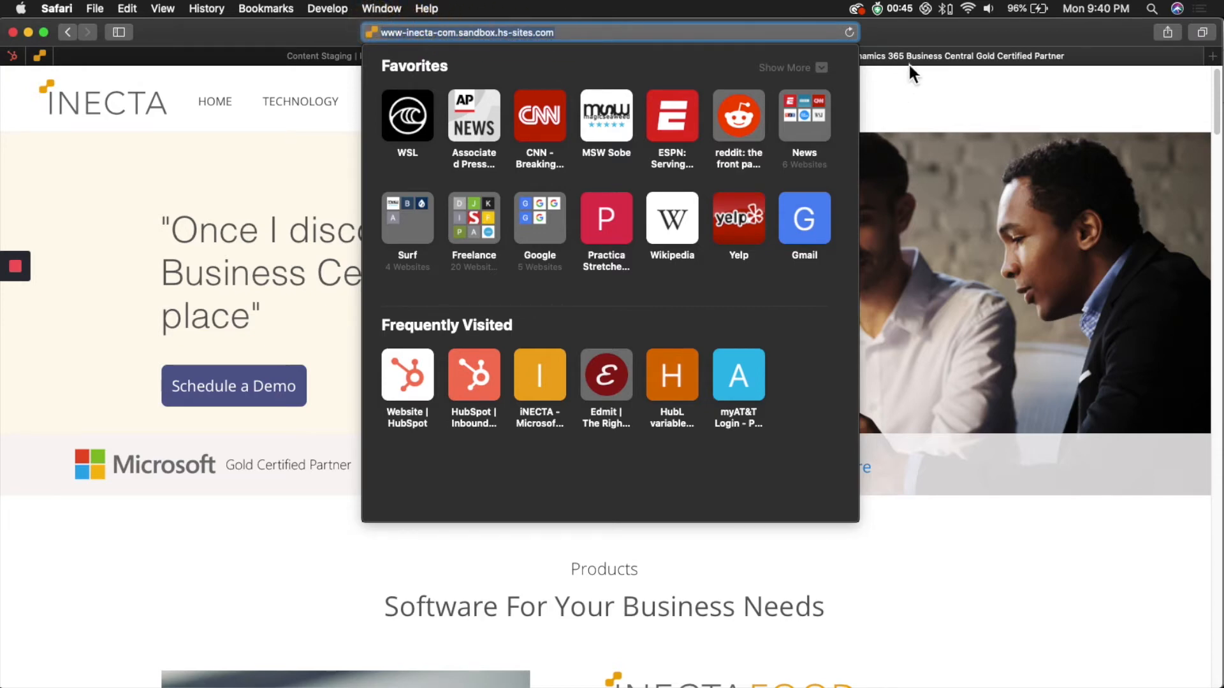
pyautogui.press('Escape')
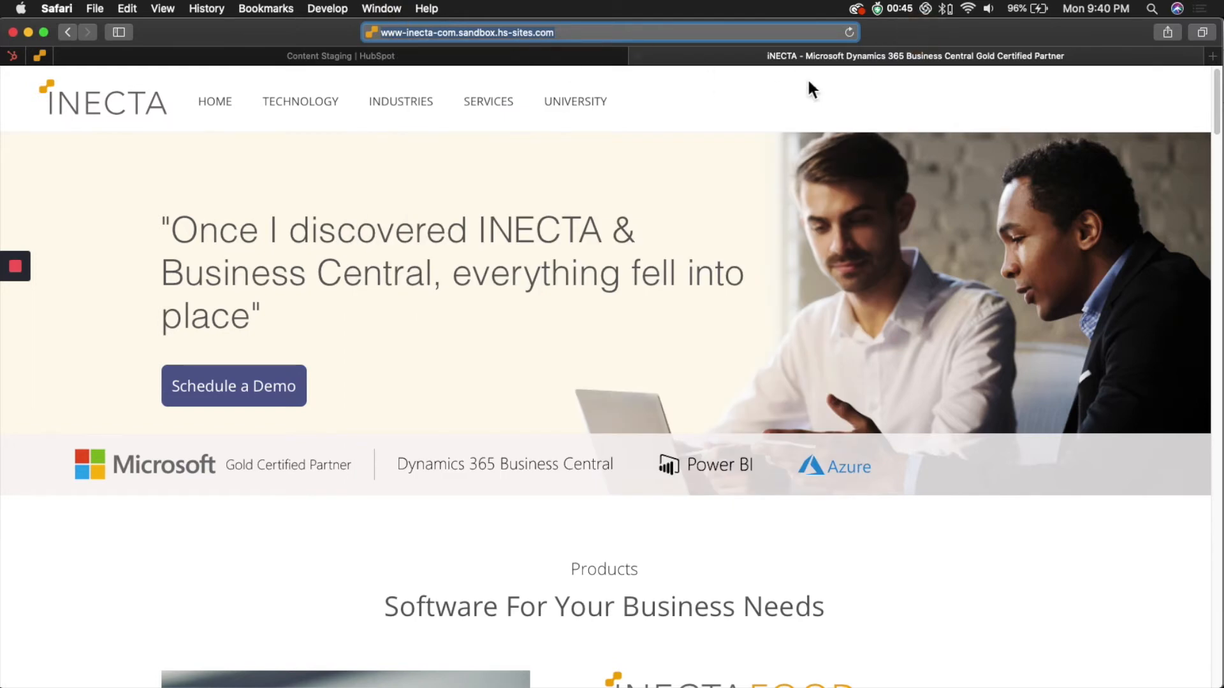
pyautogui.click(720, 32)
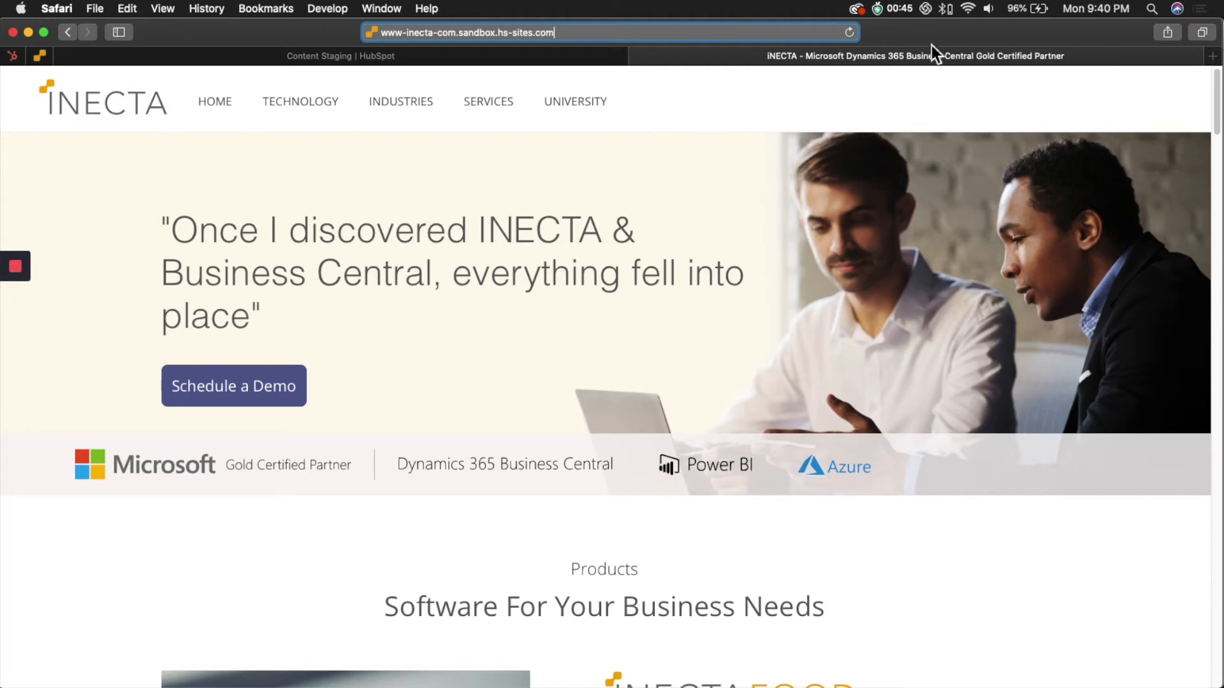
pyautogui.click(610, 36)
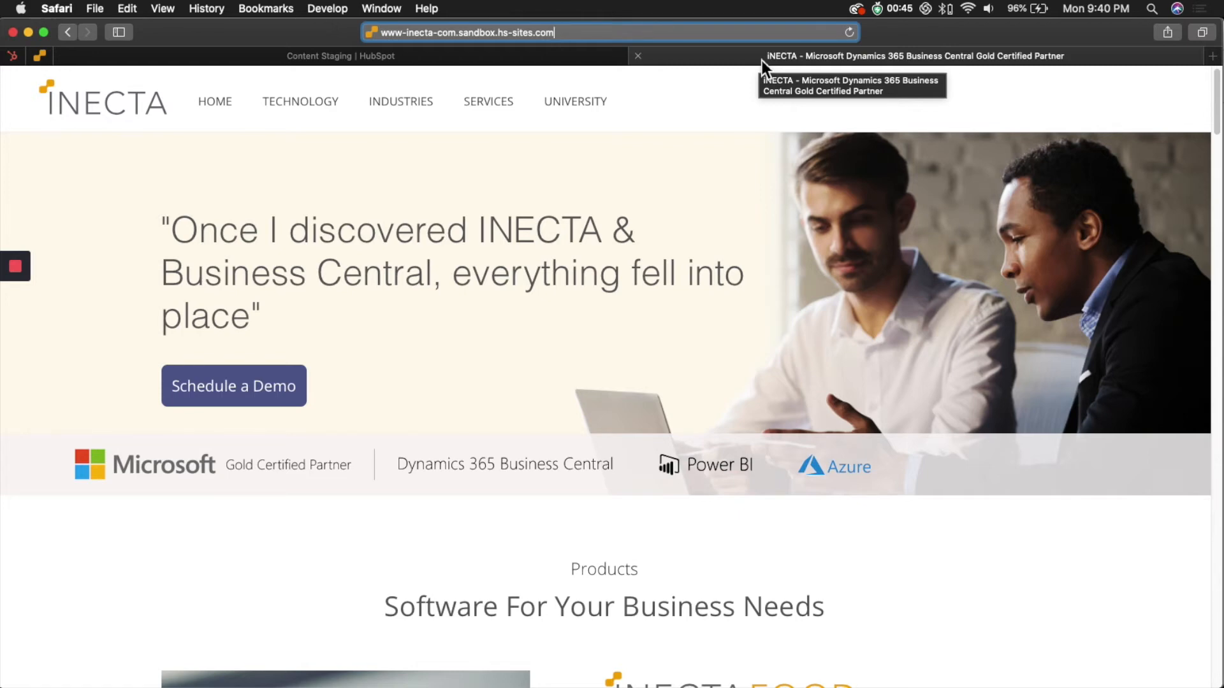
pyautogui.click(561, 56)
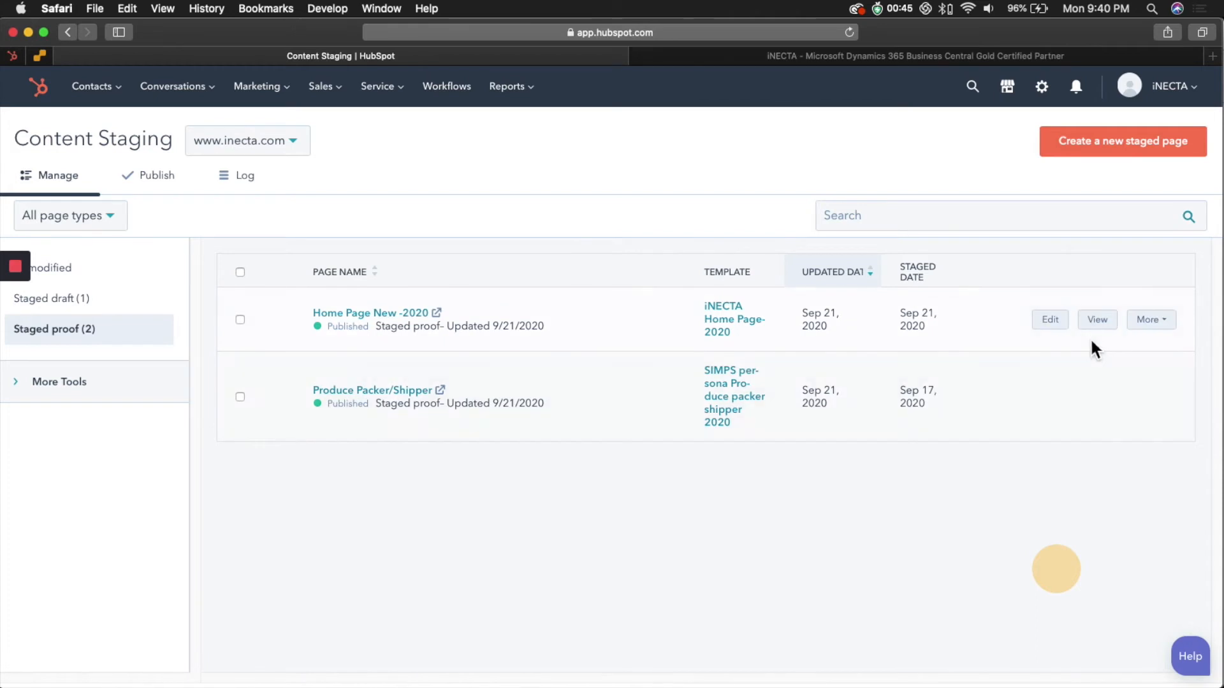
pyautogui.click(891, 54)
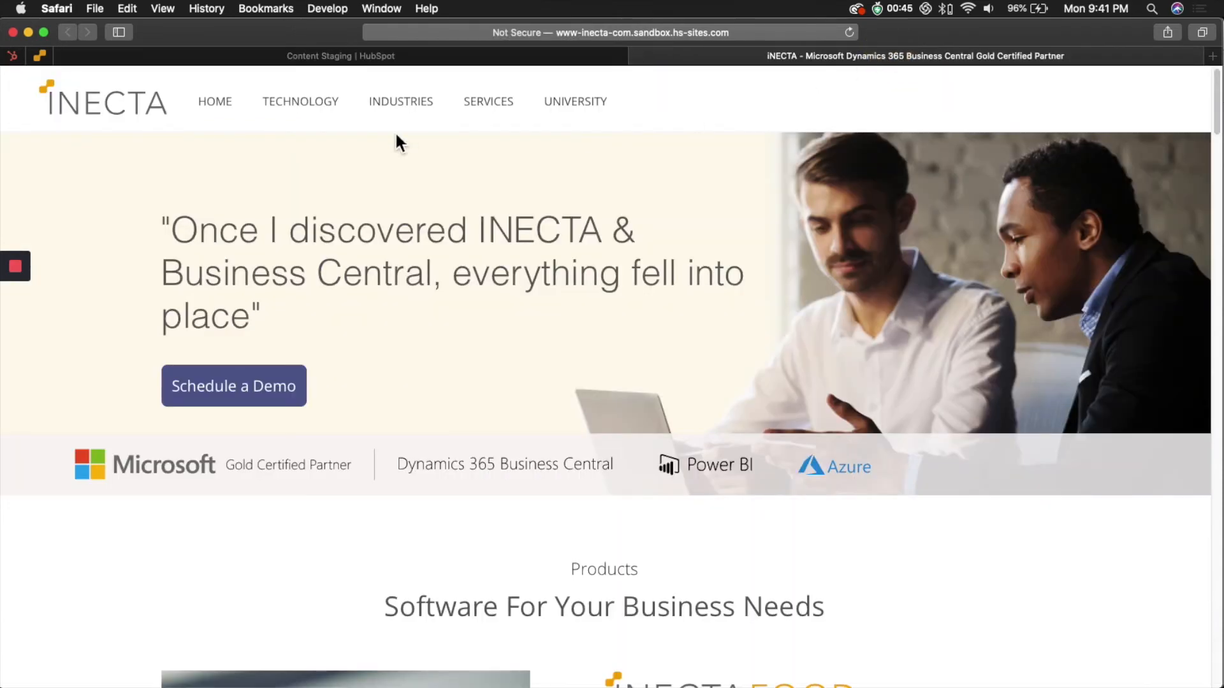
# - Open the Home Page New -2020 staged proof for editing and inspect its banner heading and Products two-column module
pyautogui.click(488, 52)
pyautogui.click(1052, 320)
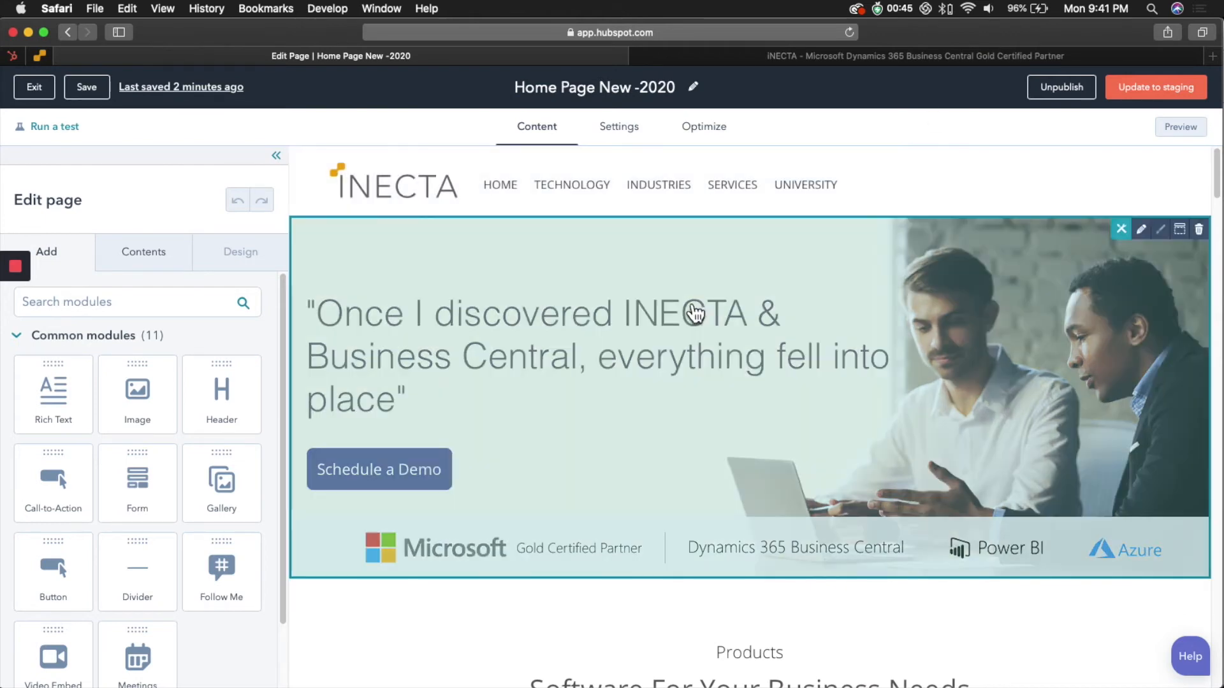
pyautogui.click(798, 269)
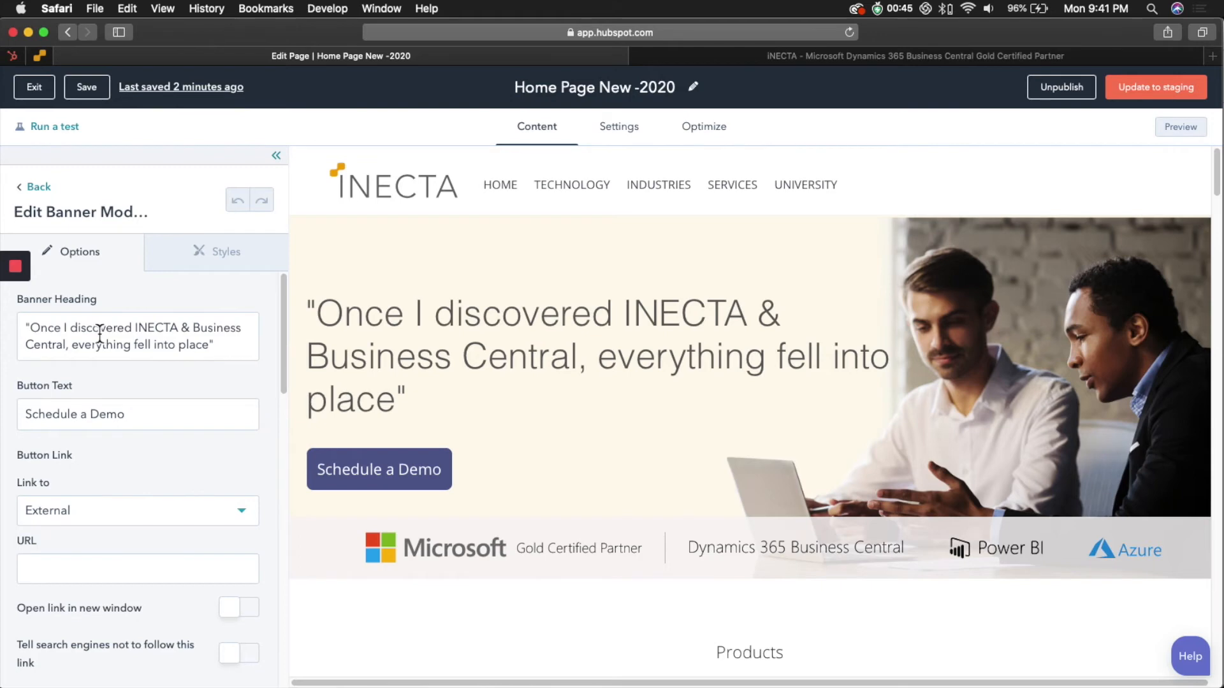
pyautogui.moveTo(93, 329); pyautogui.dragTo(192, 362)
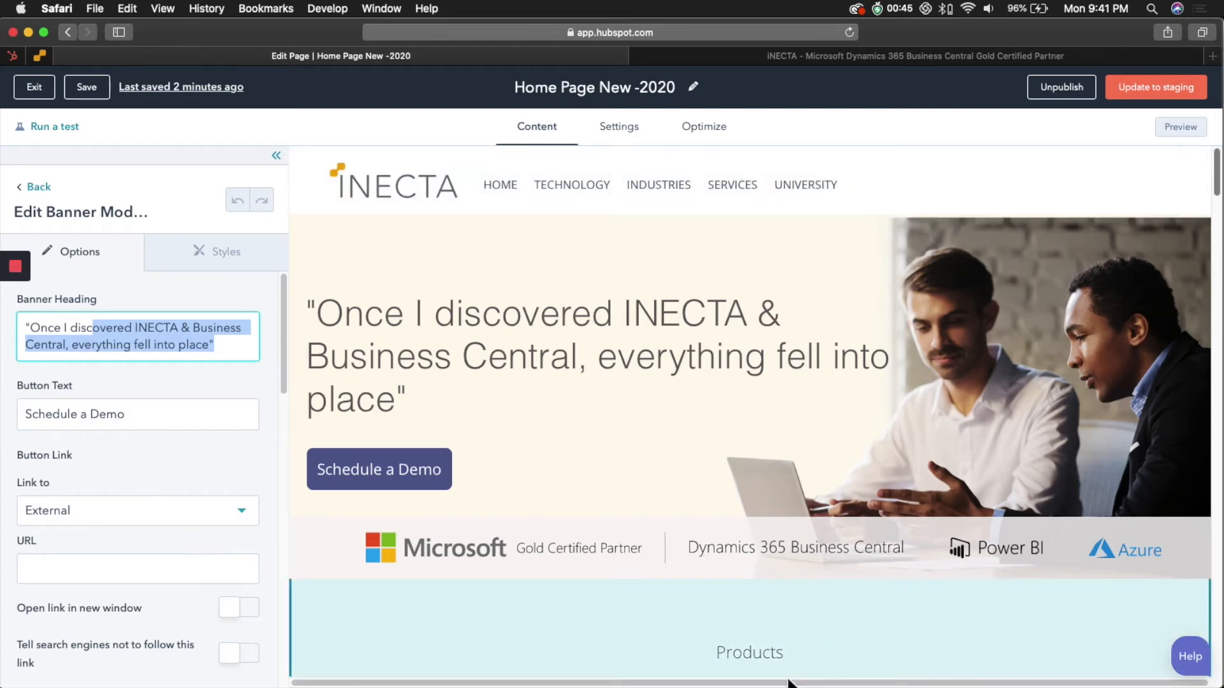
pyautogui.click(802, 651)
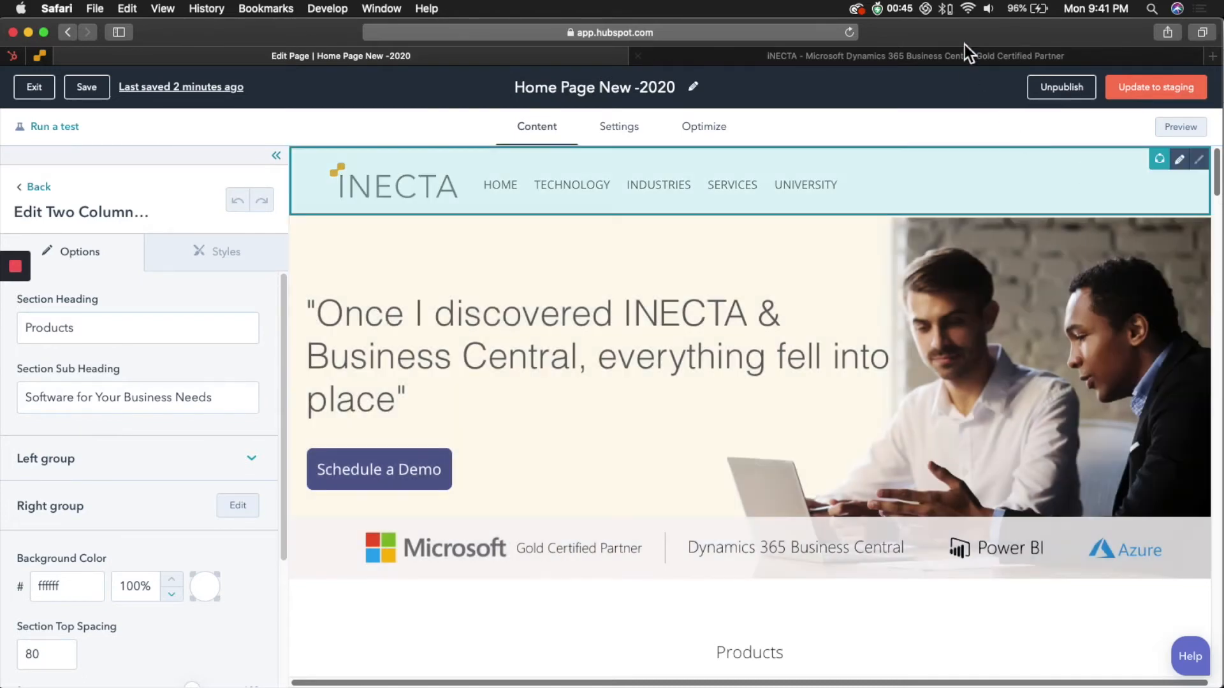
# - Review the staged page's settings and expand the advanced options to examine which template the page uses
pyautogui.click(620, 128)
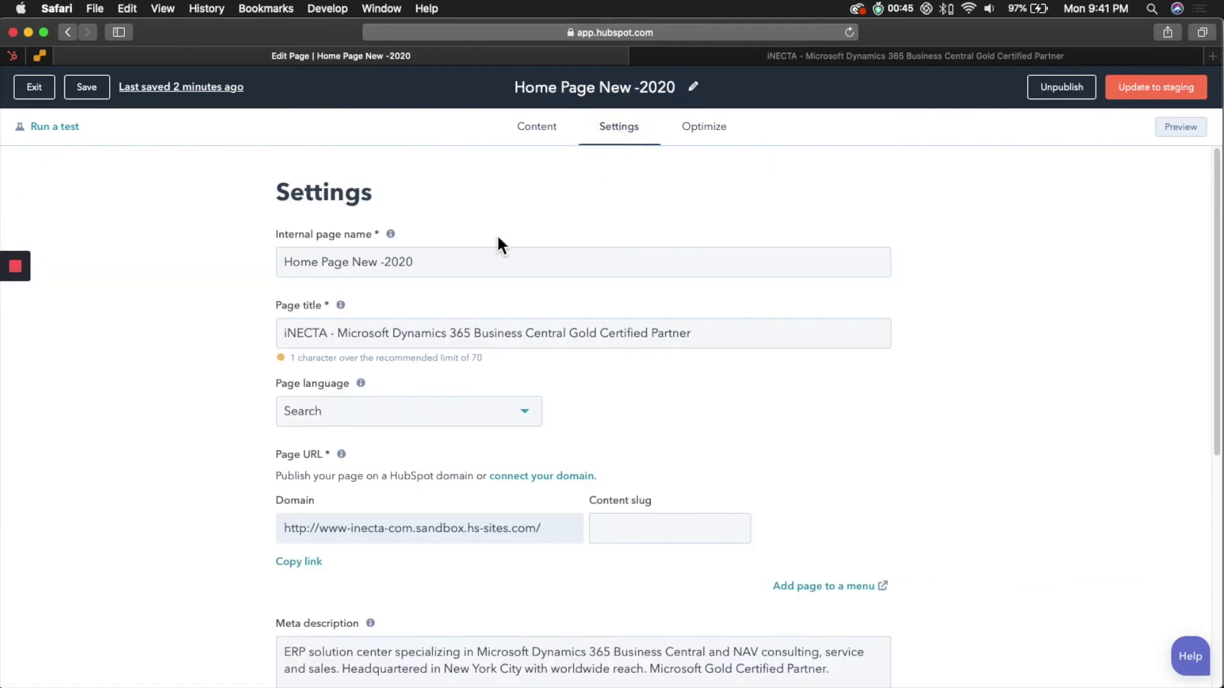
pyautogui.scroll(-5, 255, 414)
pyautogui.scroll(-3, 255, 413)
pyautogui.scroll(10, 380, 311)
pyautogui.scroll(-10, 287, 339)
pyautogui.click(319, 599)
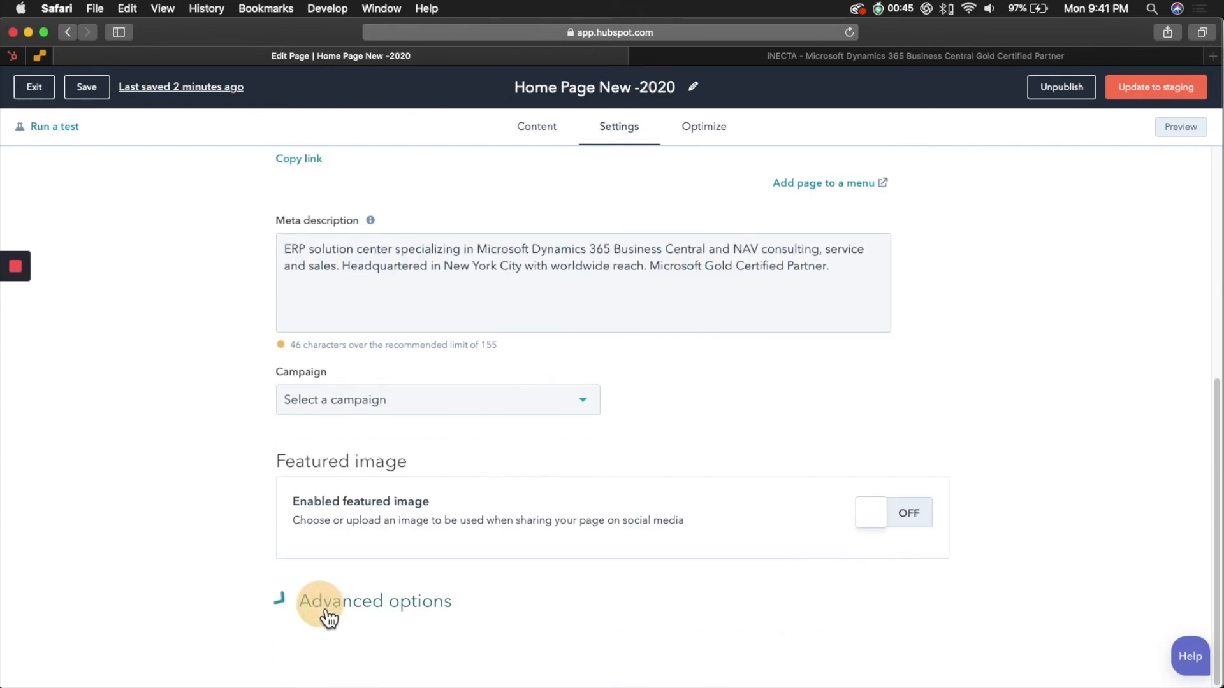
pyautogui.scroll(-8, 239, 458)
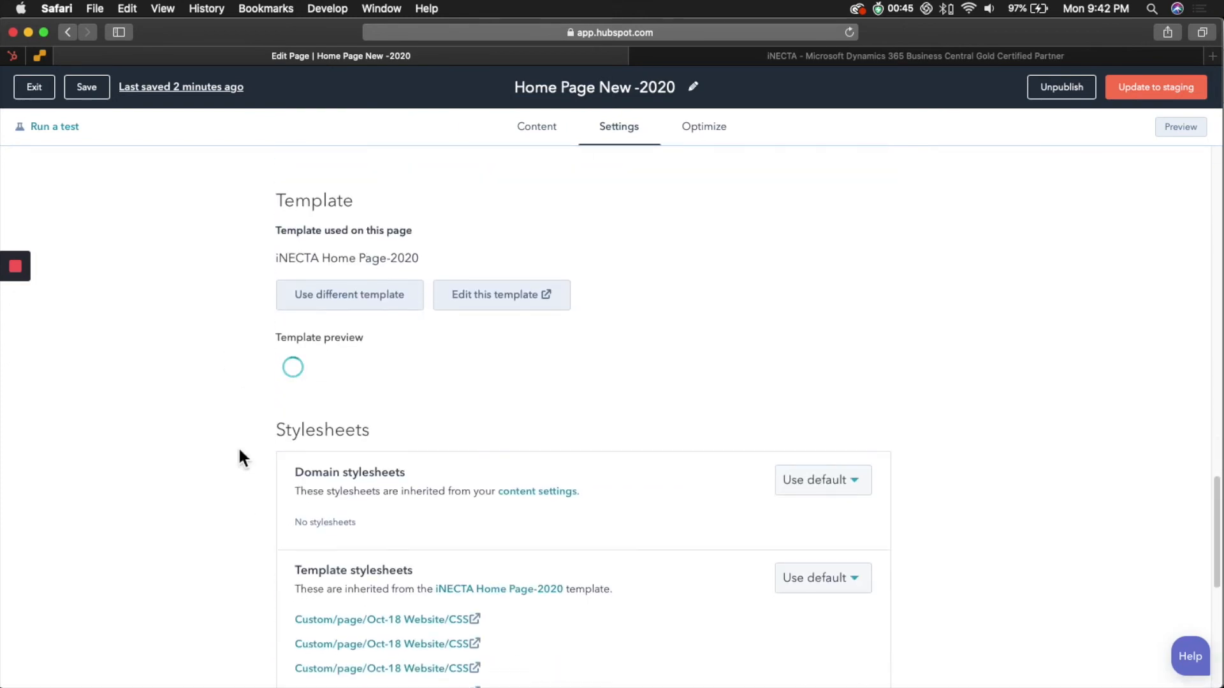
pyautogui.moveTo(283, 257); pyautogui.dragTo(396, 254)
pyautogui.click(504, 265)
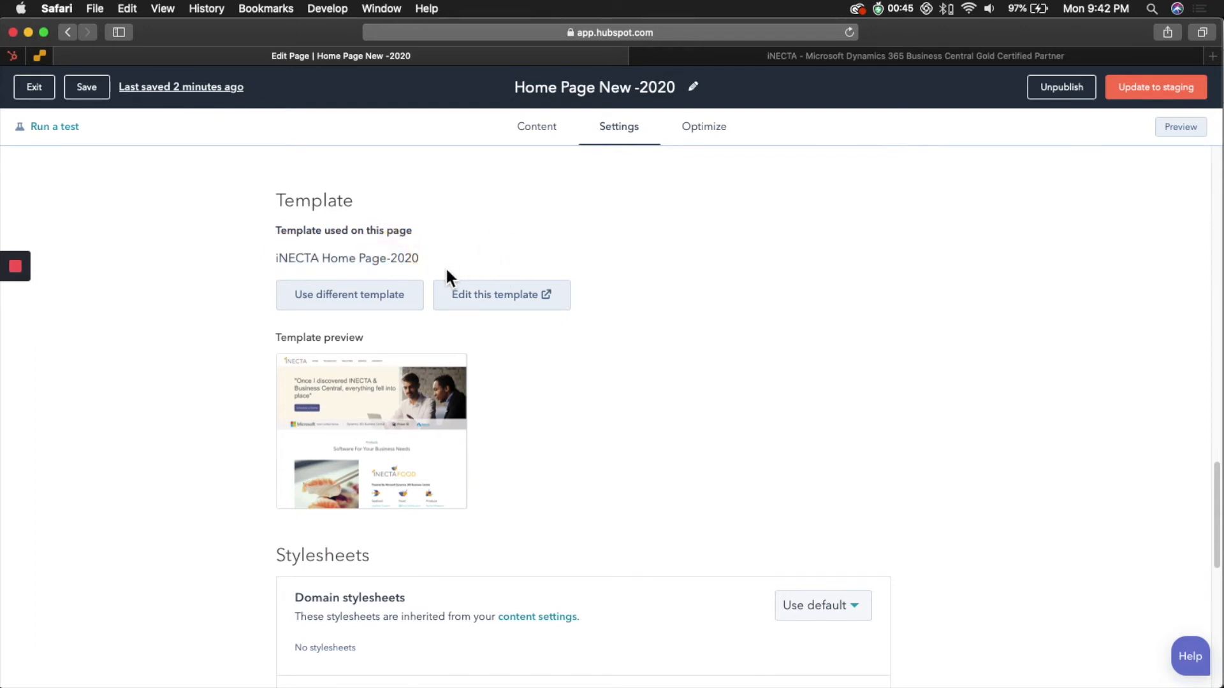
pyautogui.moveTo(297, 257); pyautogui.dragTo(417, 263)
pyautogui.click(477, 245)
# - Open the page's template for editing in the Design Manager and clone iNECTA Home Page-2020
pyautogui.click(492, 292)
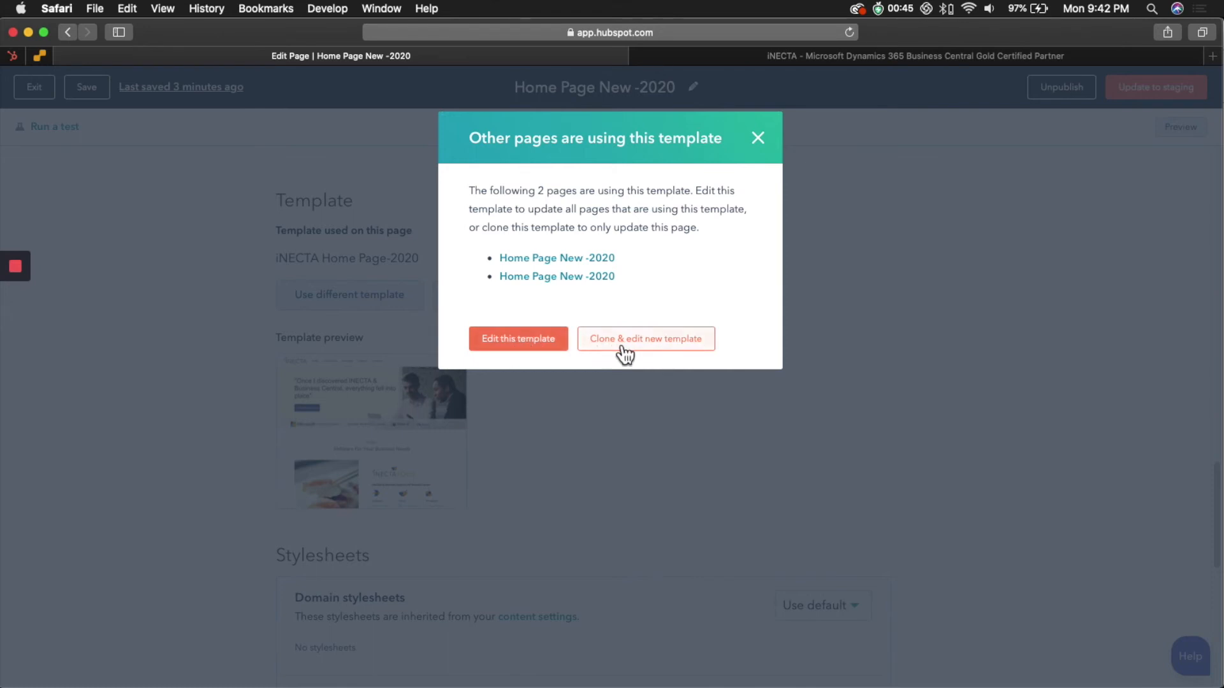
pyautogui.click(523, 349)
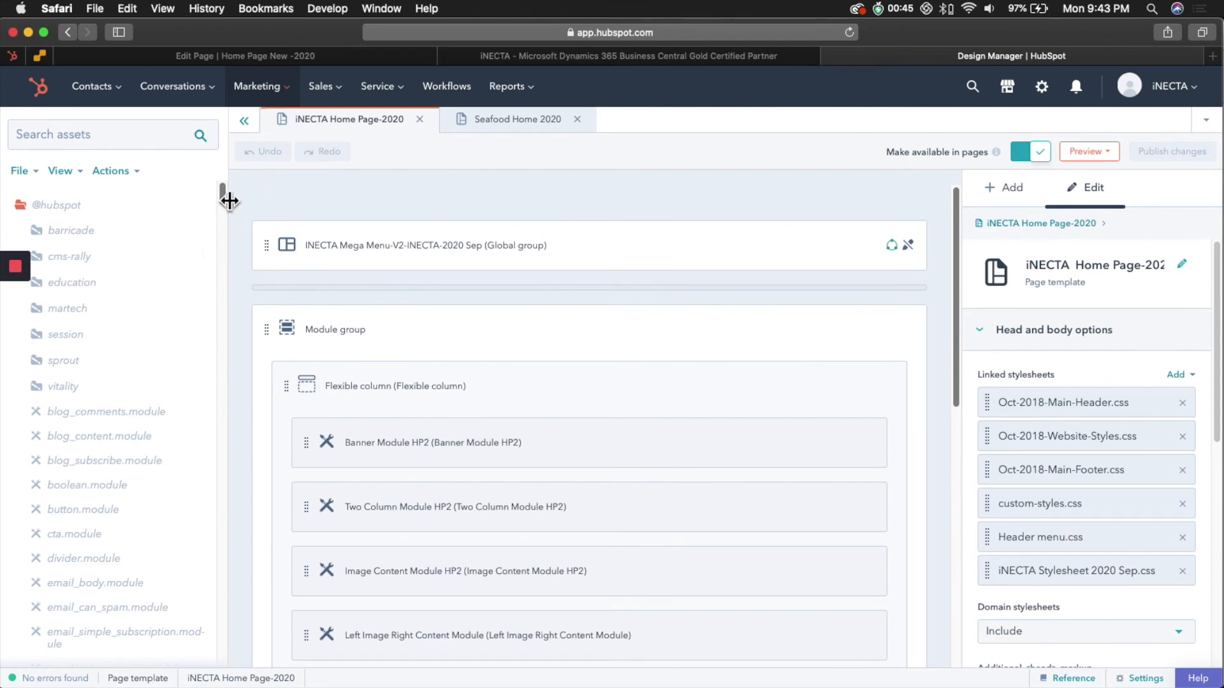
pyautogui.moveTo(224, 193); pyautogui.dragTo(227, 272)
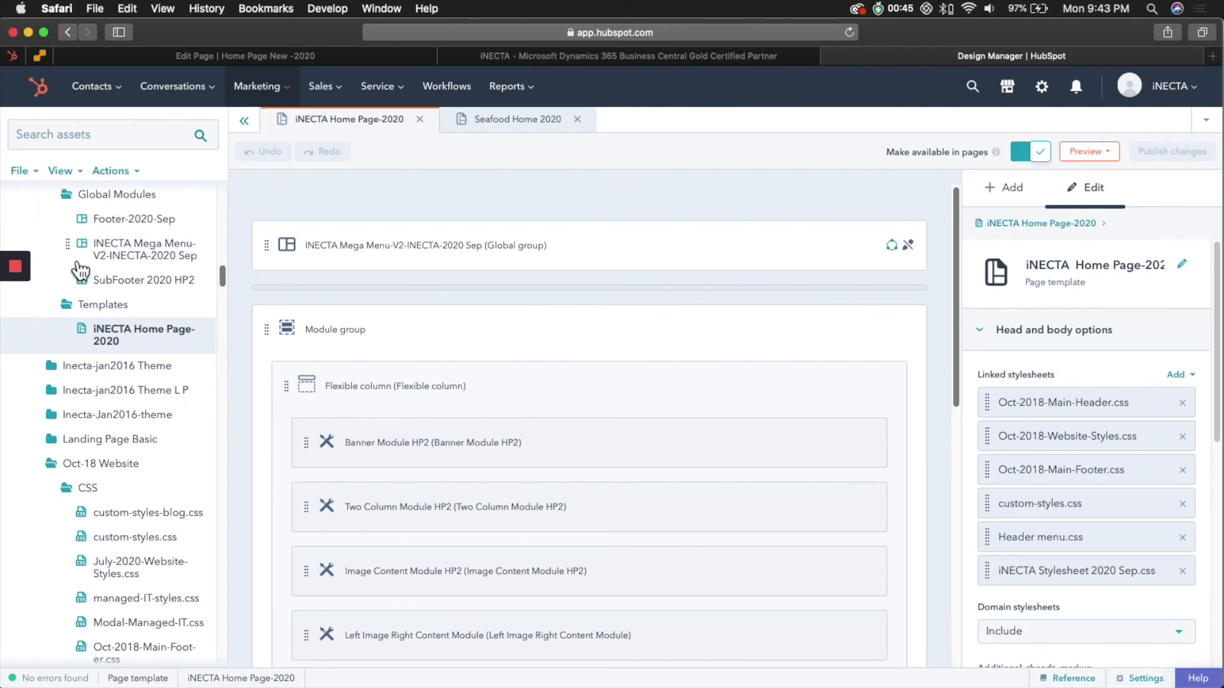
pyautogui.click(21, 171)
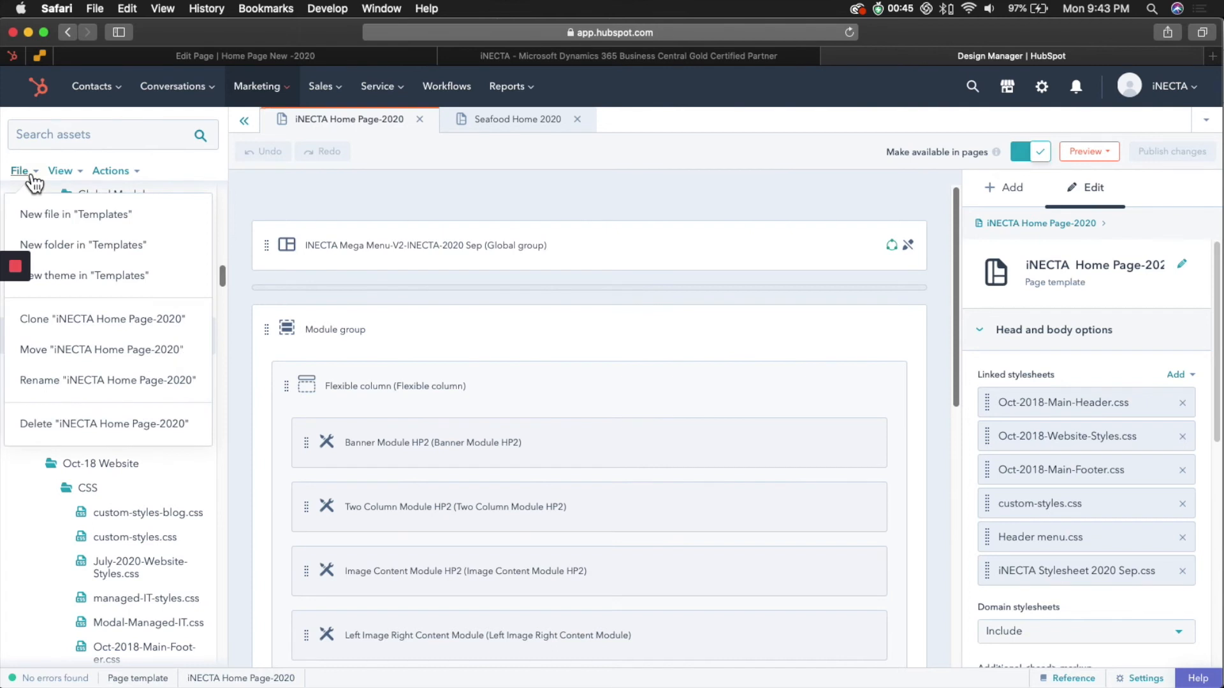
pyautogui.click(71, 326)
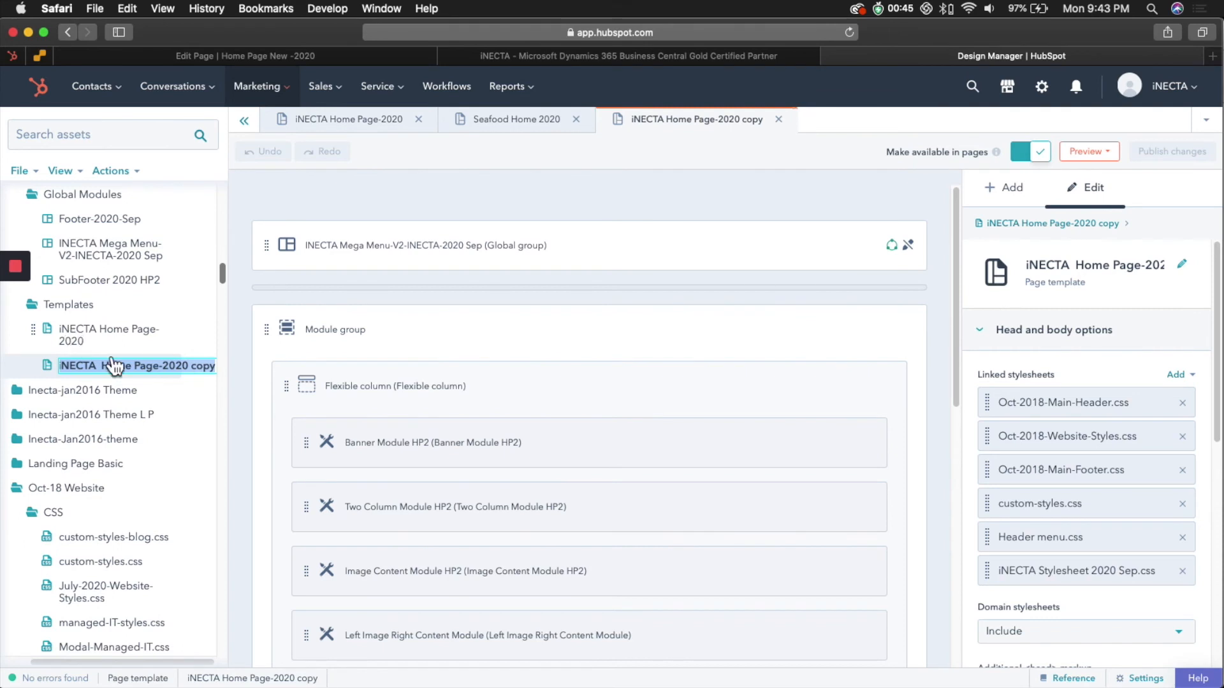
# - Name the cloned template iNECTA Home Page-2020 v2 and close the original template
pyautogui.click(151, 367)
pyautogui.press('Right')
pyautogui.press('Right')
pyautogui.press('Right')
pyautogui.press('Right')
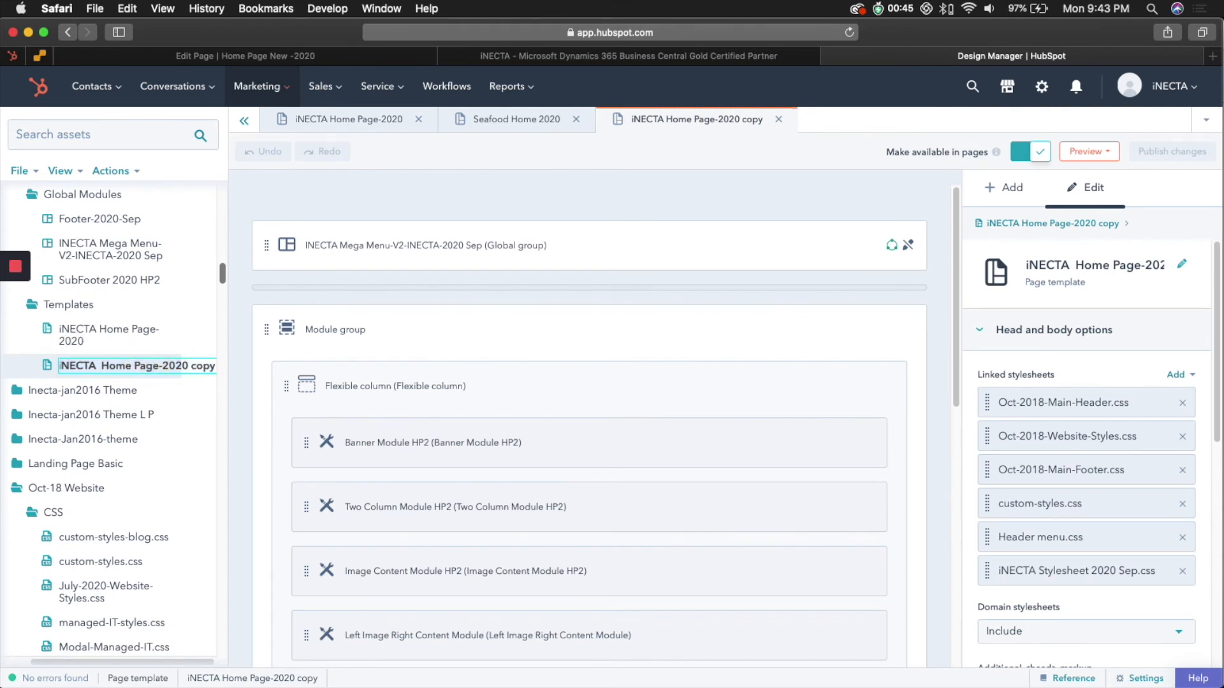
pyautogui.press('Return')
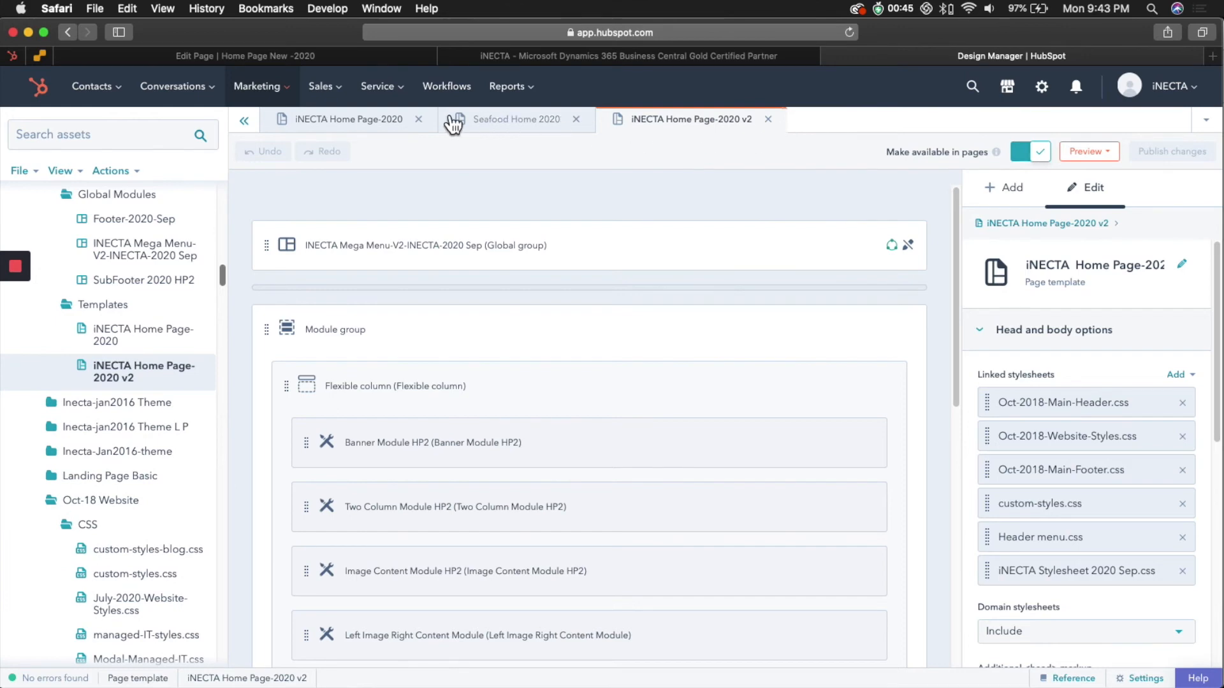
pyautogui.click(418, 120)
# - Return to the Home Page New -2020 editor and start choosing a different template despite the unpublished changes, checking the cloned template's name in the Design Manager
pyautogui.click(296, 57)
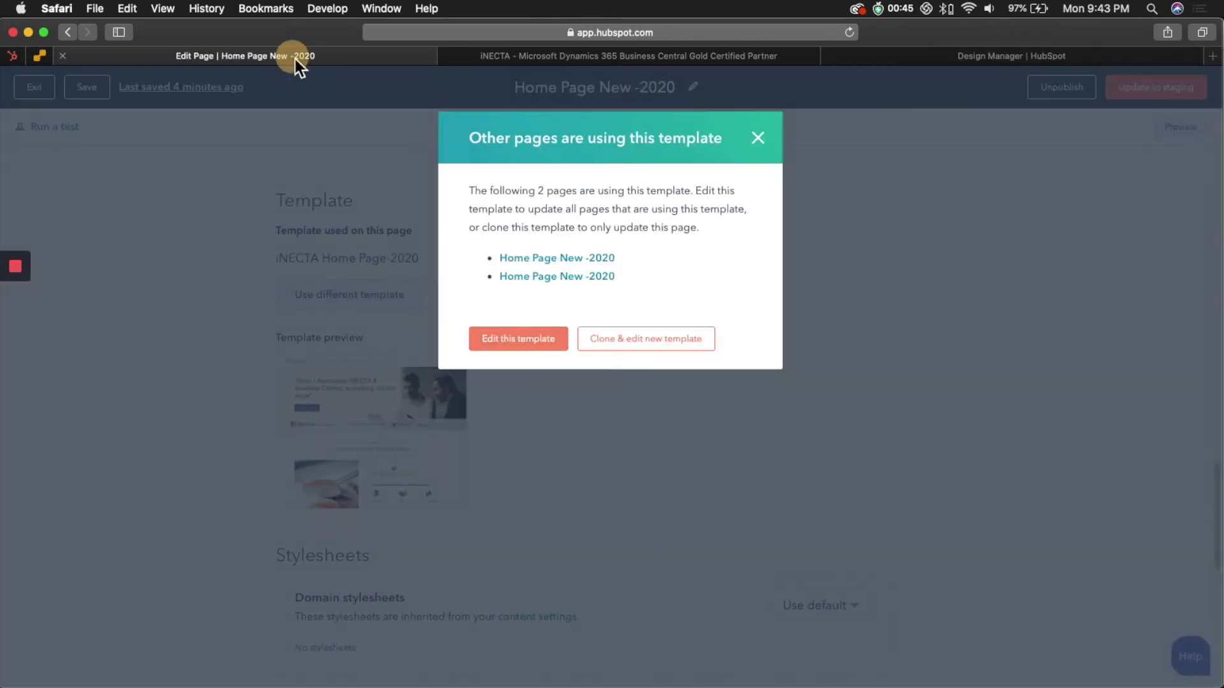
pyautogui.click(355, 305)
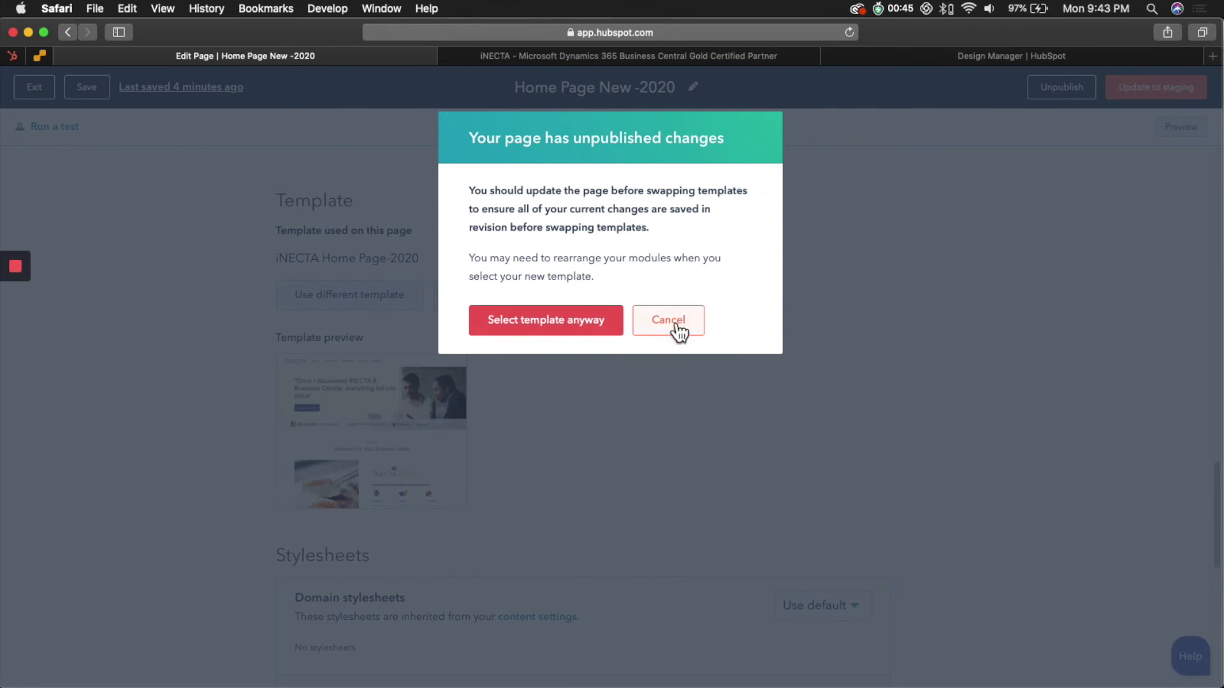
pyautogui.click(591, 332)
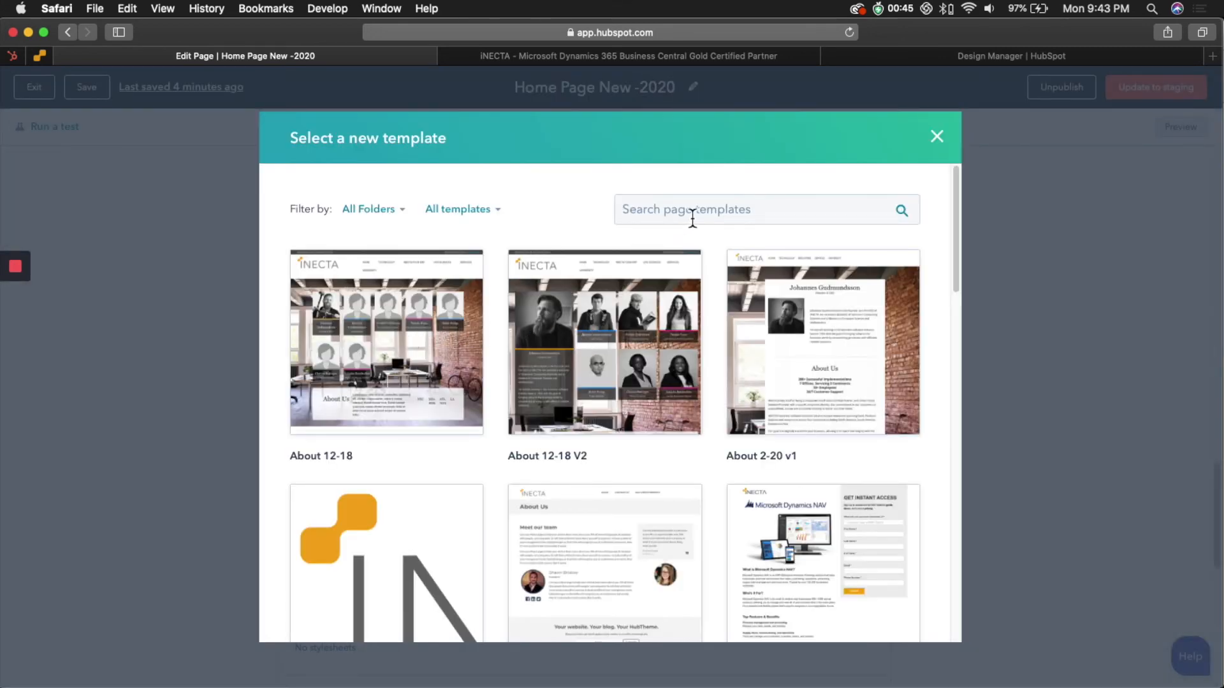
pyautogui.click(955, 61)
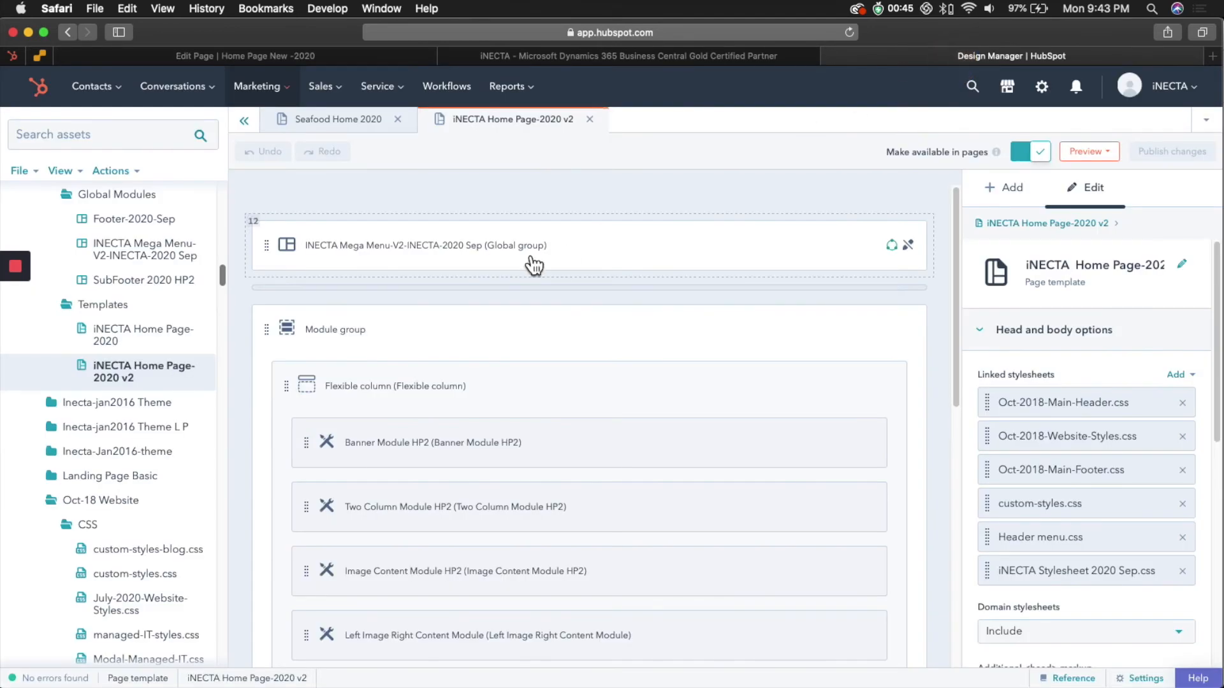
pyautogui.click(320, 58)
# - Search the page templates for "inecta homepage" and for "homepage", and look through the matching templates
pyautogui.click(764, 212)
pyautogui.write('inecta')
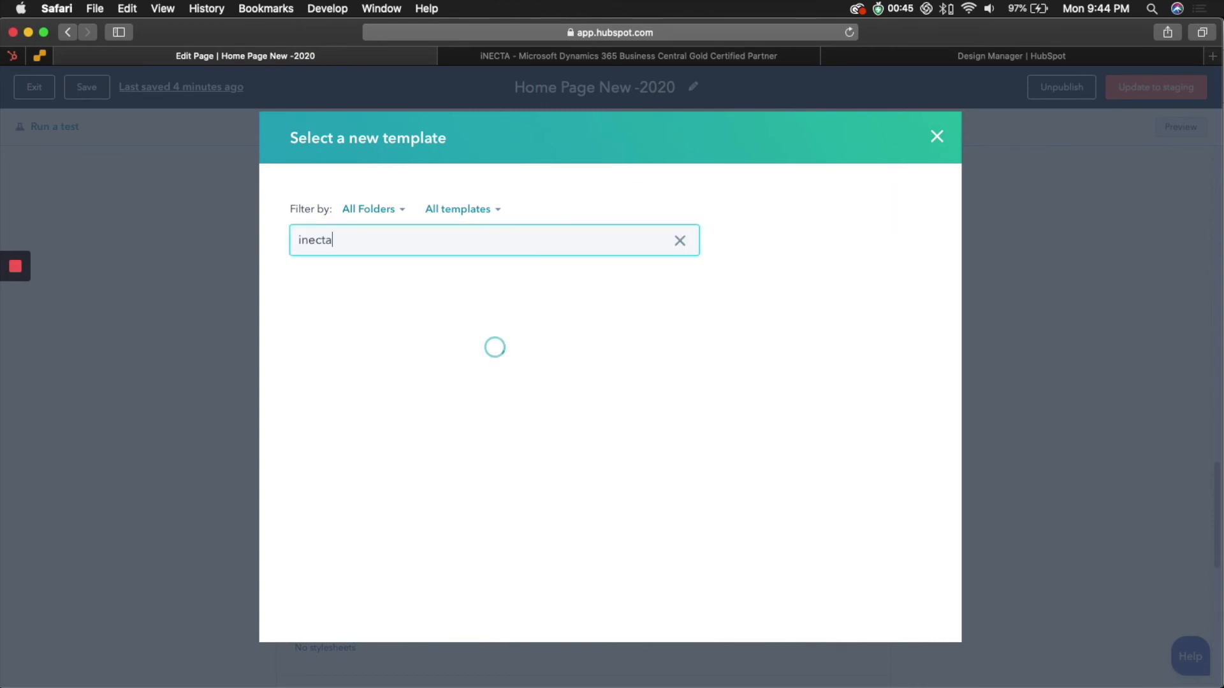
pyautogui.write(' ho')
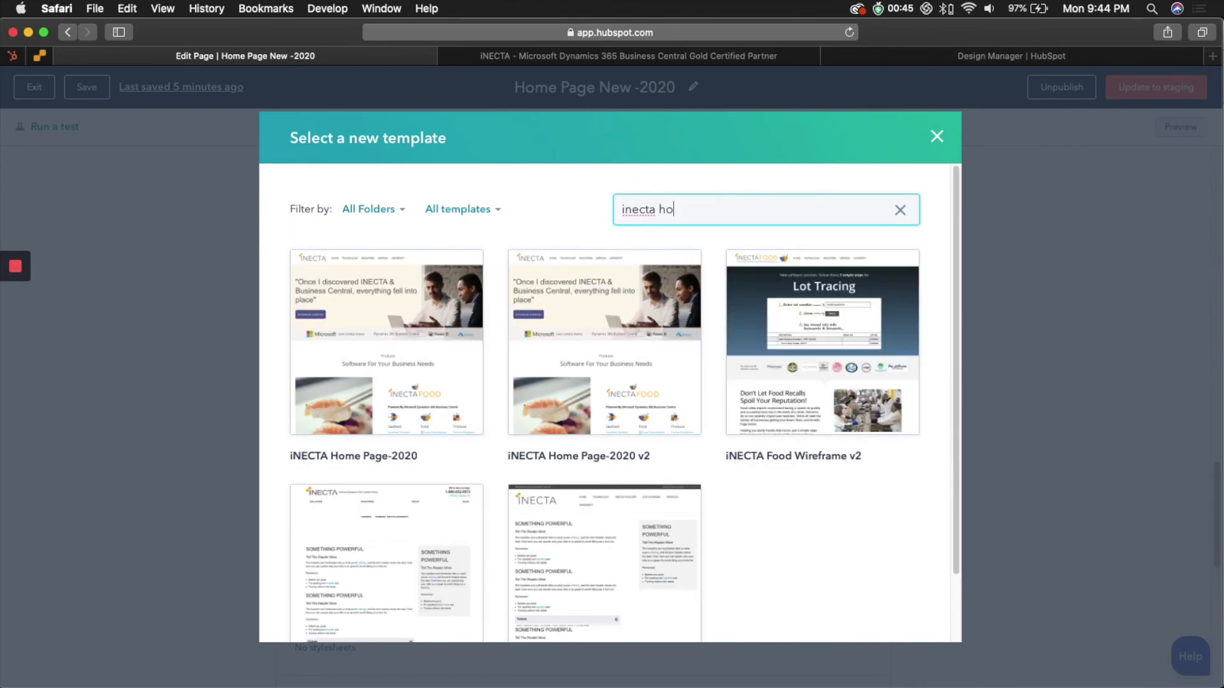
pyautogui.write('mepage')
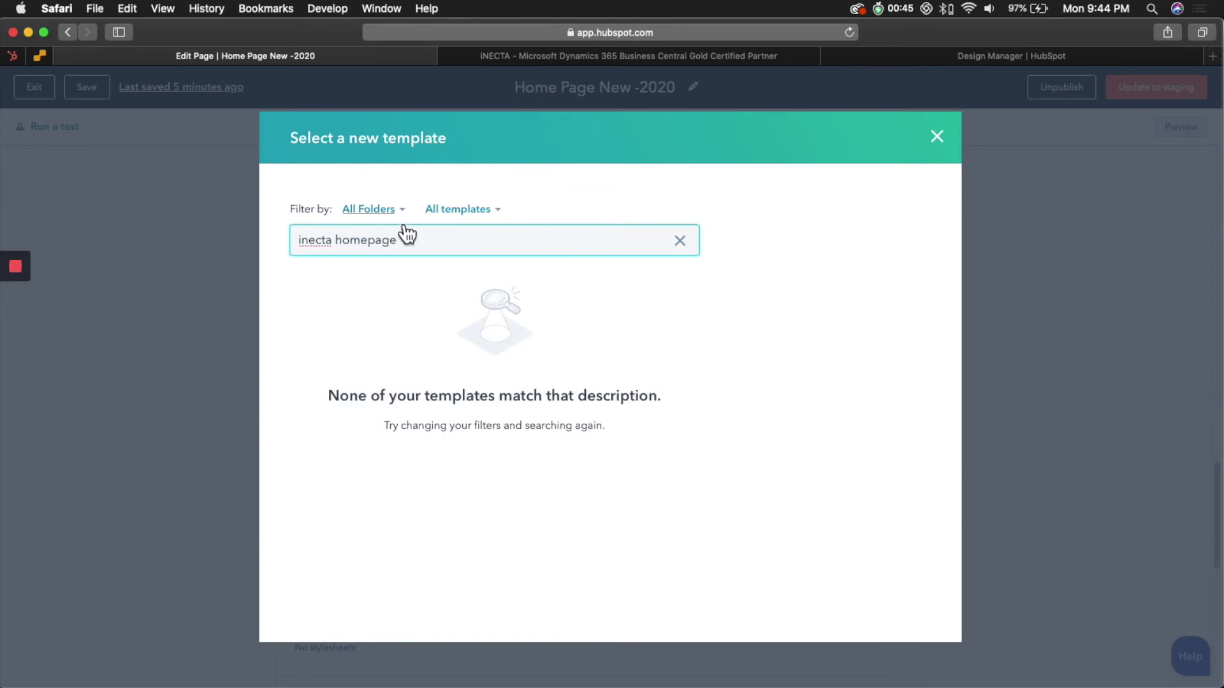
pyautogui.click(680, 242)
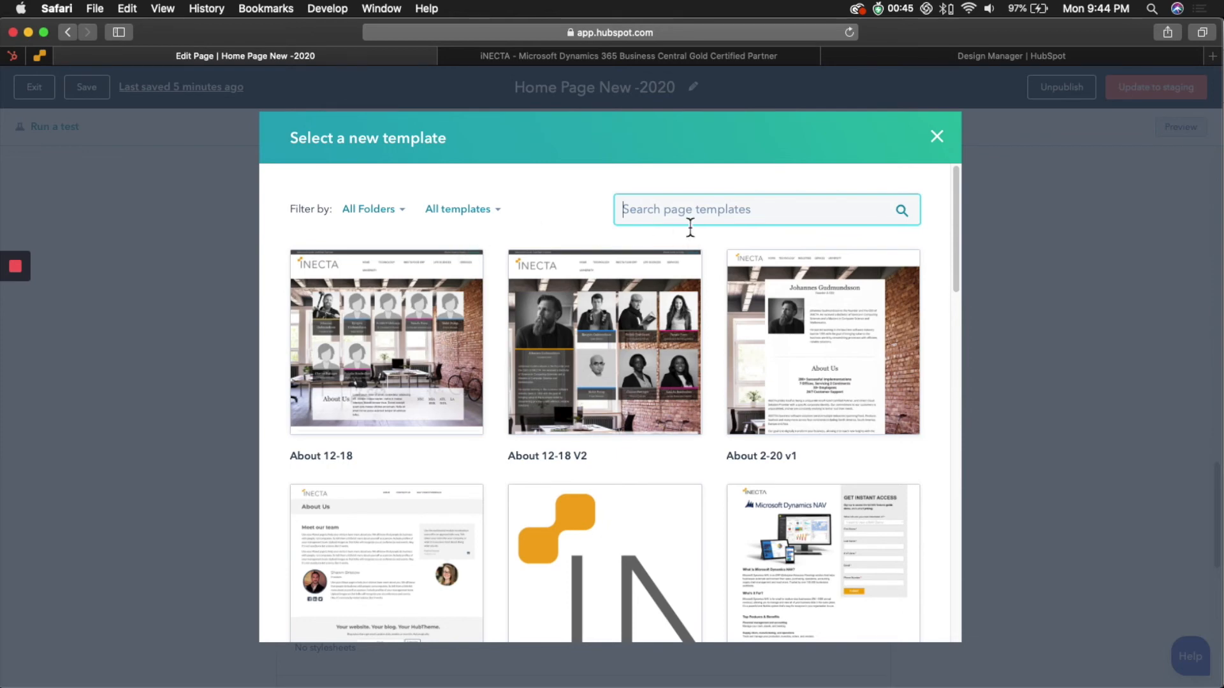
pyautogui.write('homep')
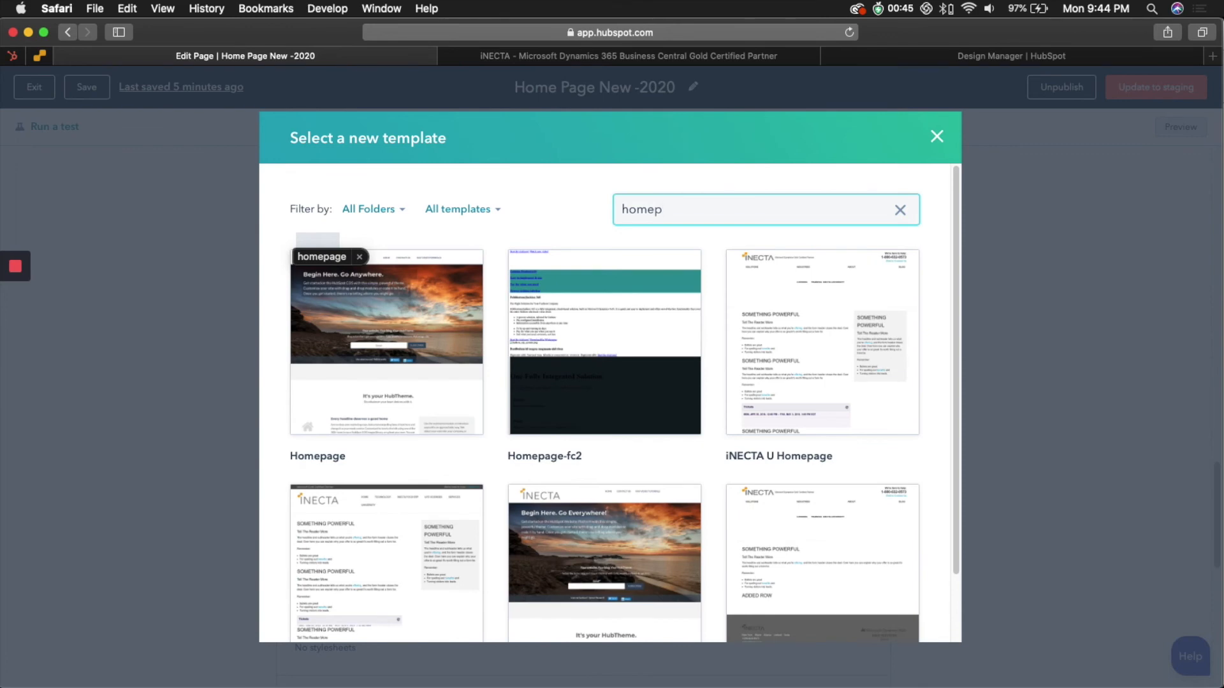
pyautogui.write('age')
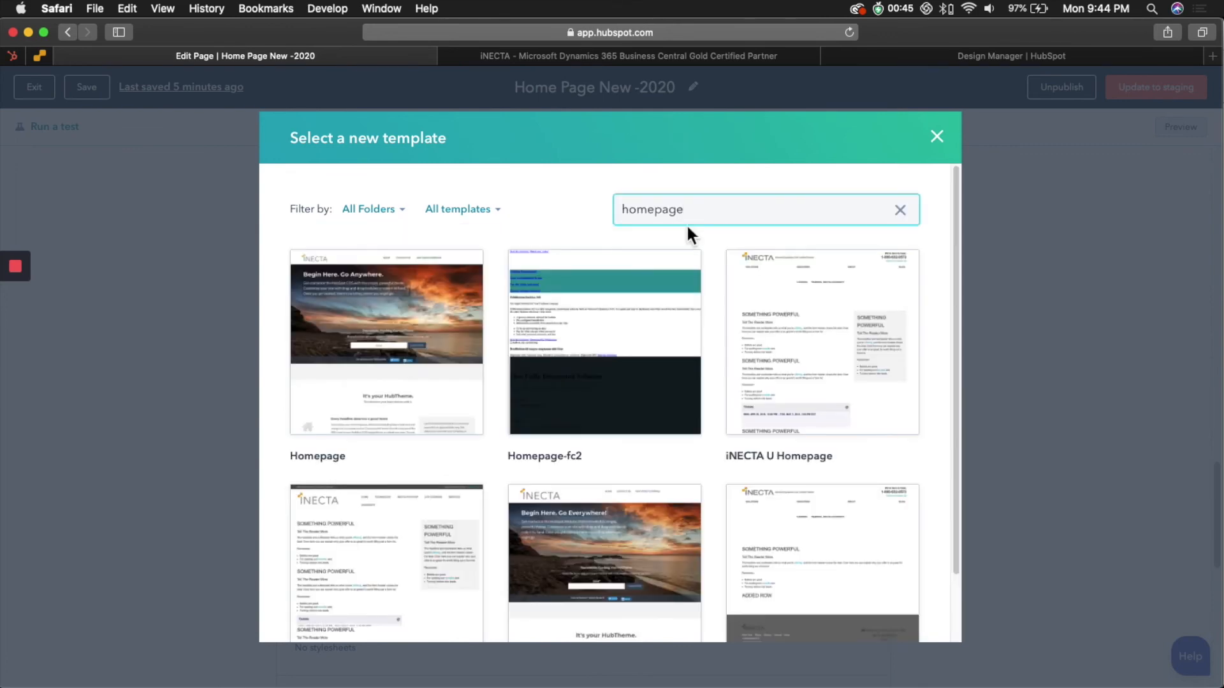
pyautogui.scroll(-3, 628, 362)
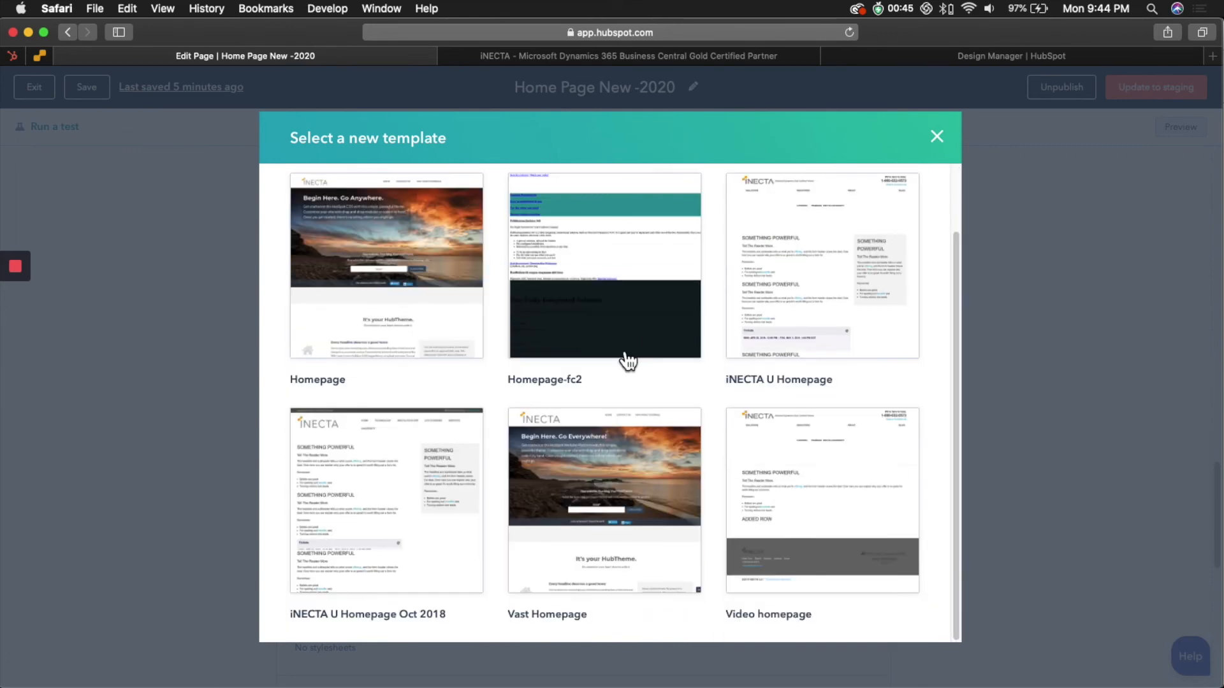
pyautogui.scroll(3, 628, 361)
# - Search the page templates for "iNECTA" and apply iNECTA Home Page-2020 v2 to the staged page
pyautogui.click(989, 51)
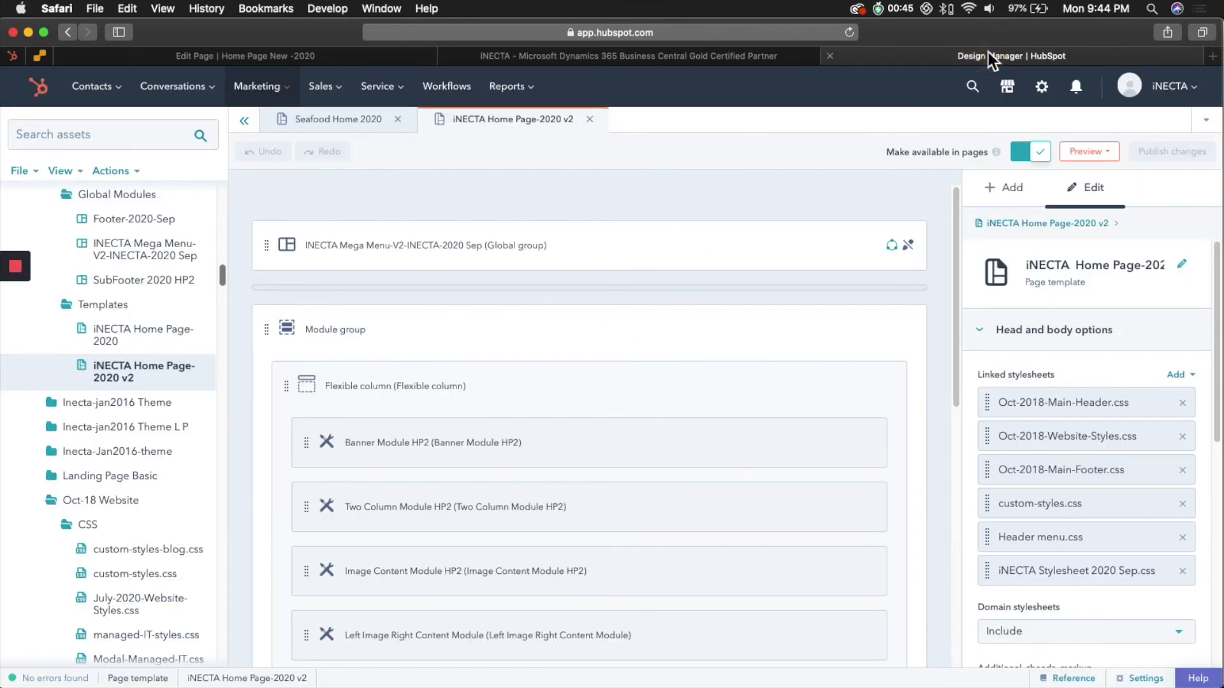
pyautogui.click(303, 55)
pyautogui.moveTo(710, 200); pyautogui.dragTo(580, 202)
pyautogui.write('iNECTA')
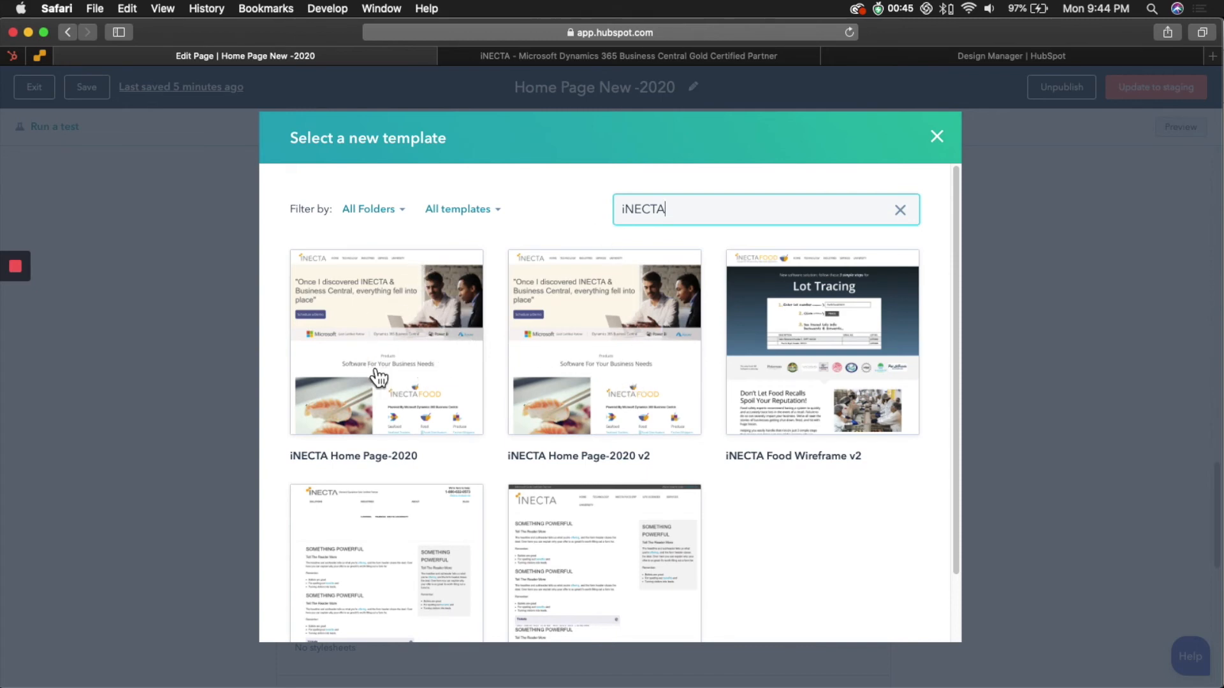
pyautogui.click(662, 329)
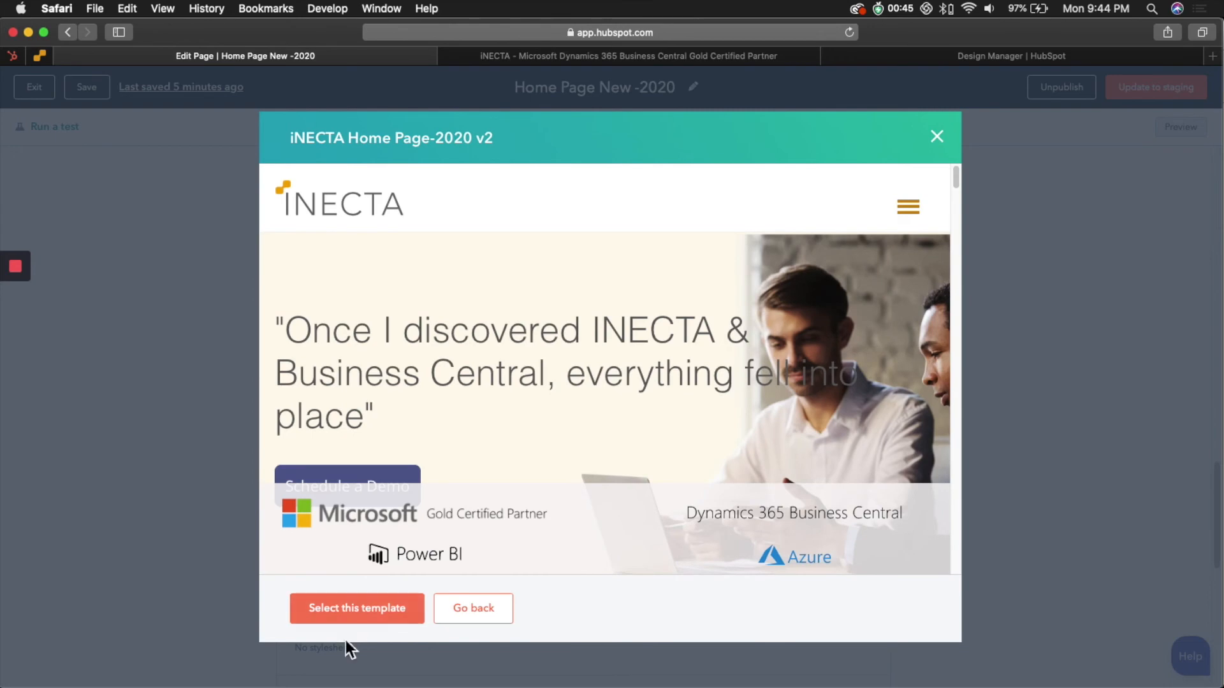
pyautogui.click(360, 613)
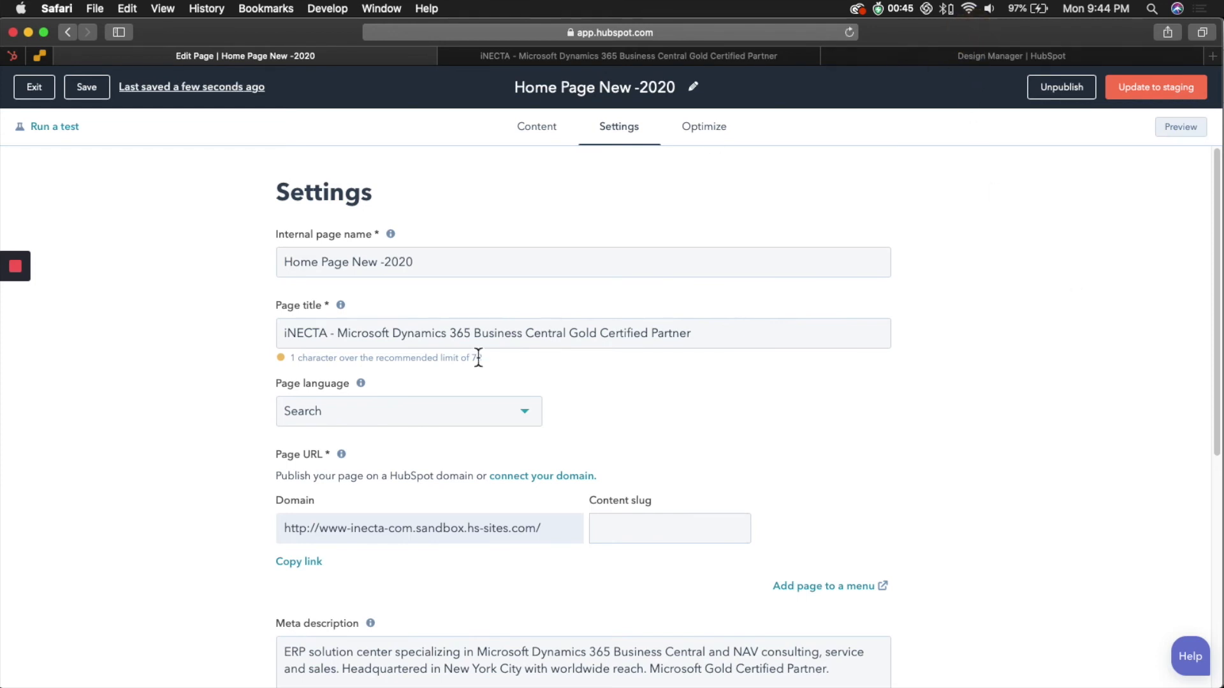
# - Expand the page's advanced options and check which template the staged page uses
pyautogui.scroll(-7, 545, 303)
pyautogui.click(374, 609)
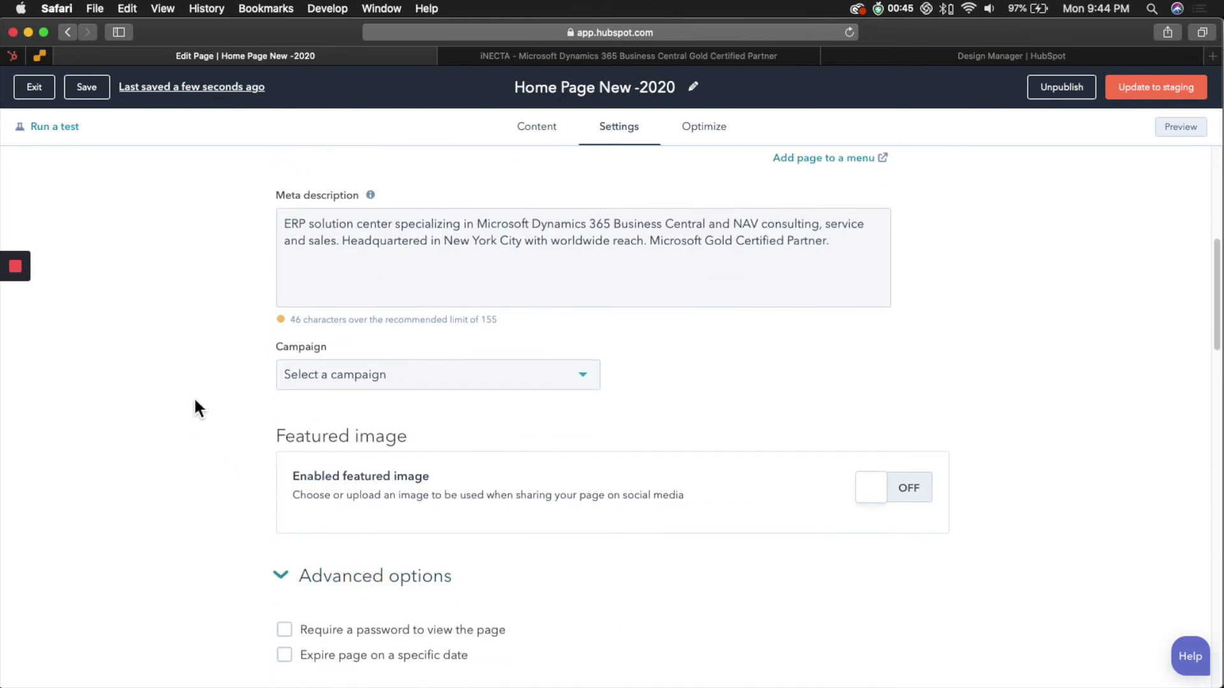
pyautogui.scroll(-15, 194, 396)
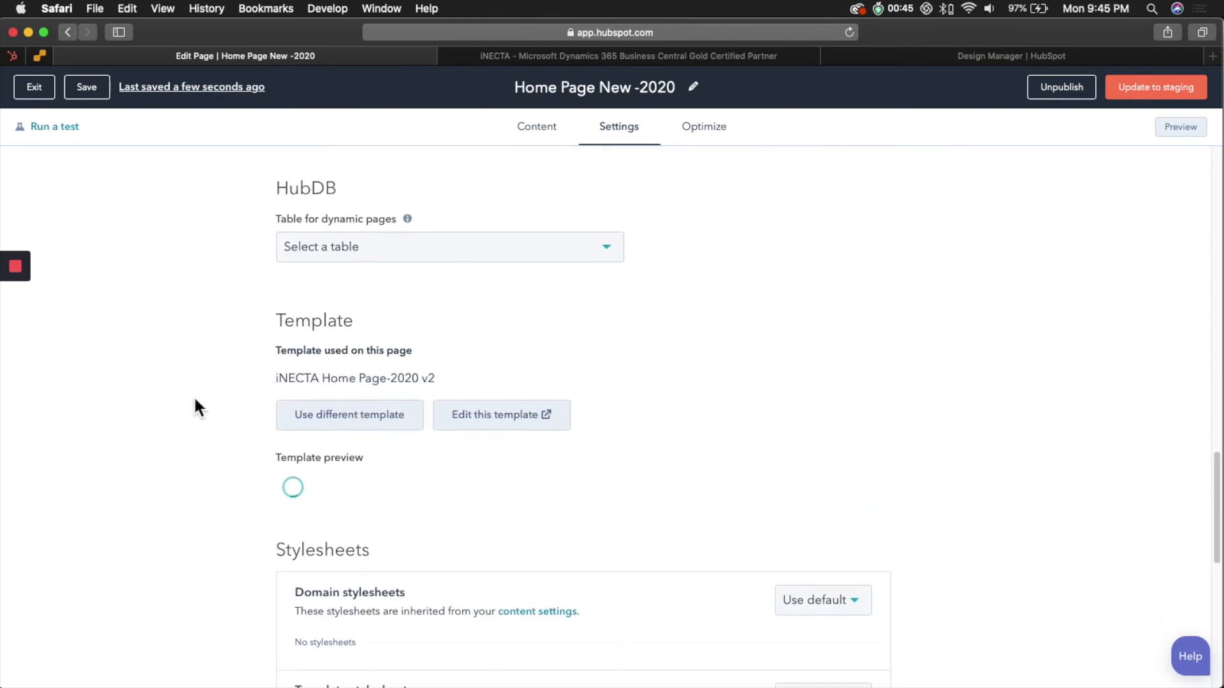
# - Place the Design Manager browser tab ahead of the page editor and compare the v2 template's modules with the staged page's template setting
pyautogui.moveTo(1038, 56); pyautogui.dragTo(358, 40)
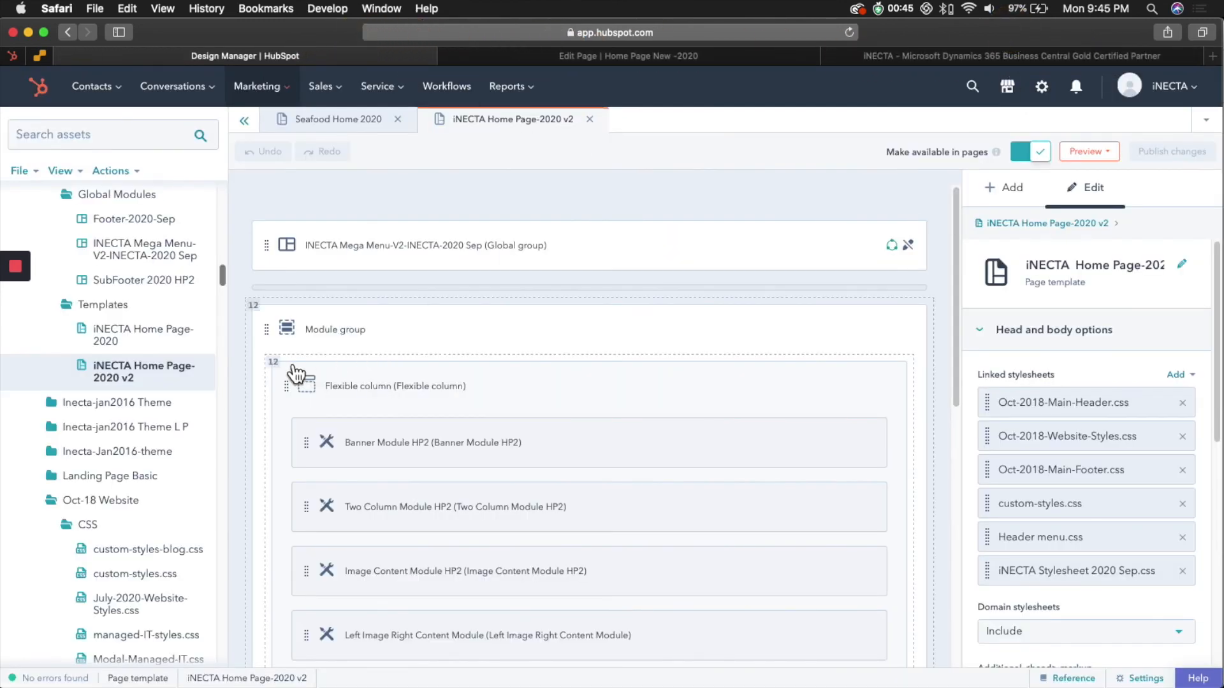
pyautogui.moveTo(956, 265)
pyautogui.mouseDown()
pyautogui.moveTo(946, 373)
pyautogui.moveTo(936, 270)
pyautogui.mouseUp()
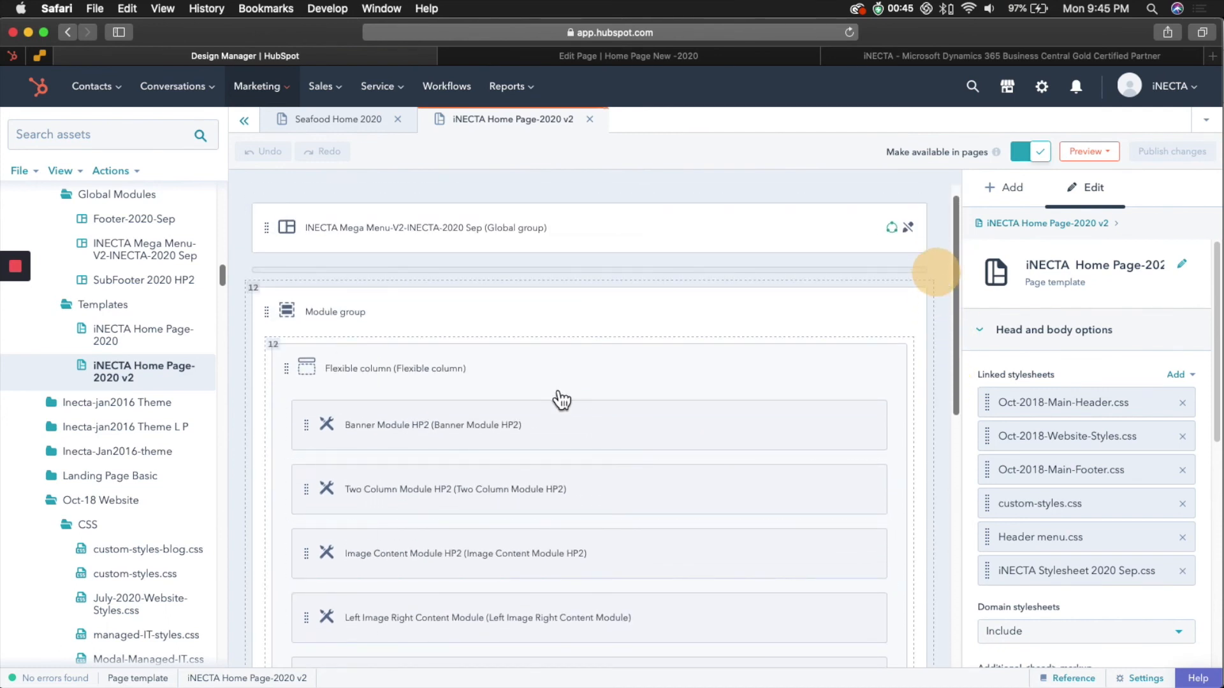
pyautogui.click(614, 59)
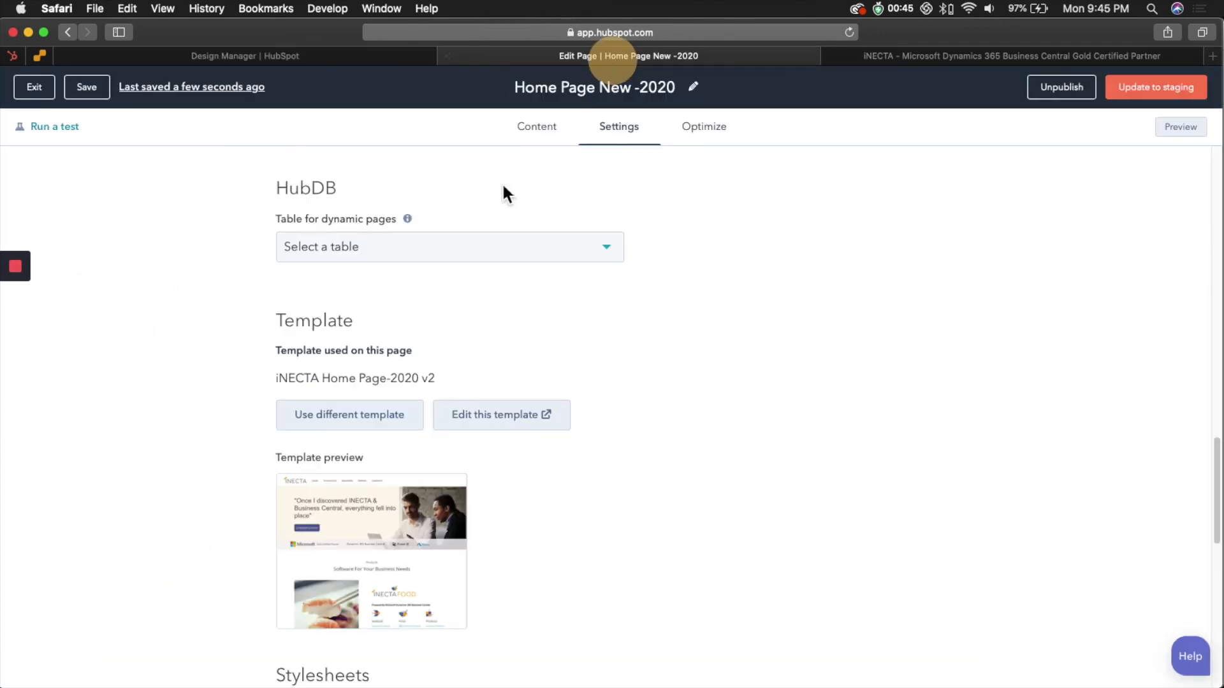
pyautogui.click(273, 62)
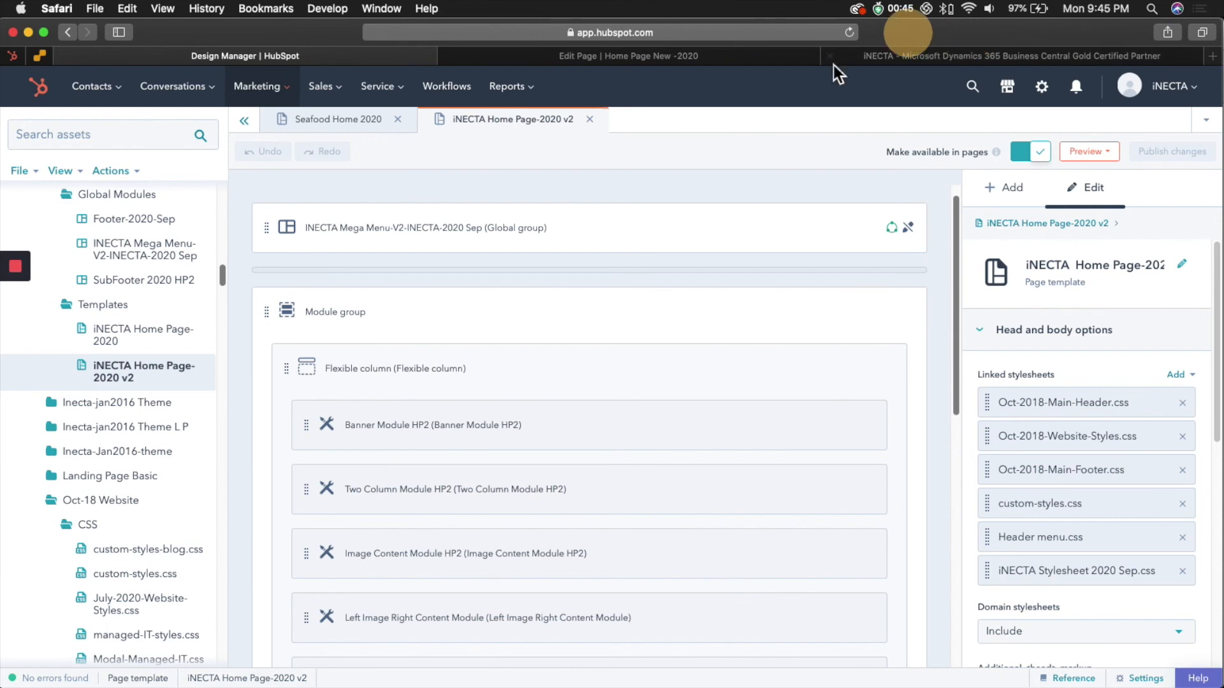
pyautogui.click(546, 55)
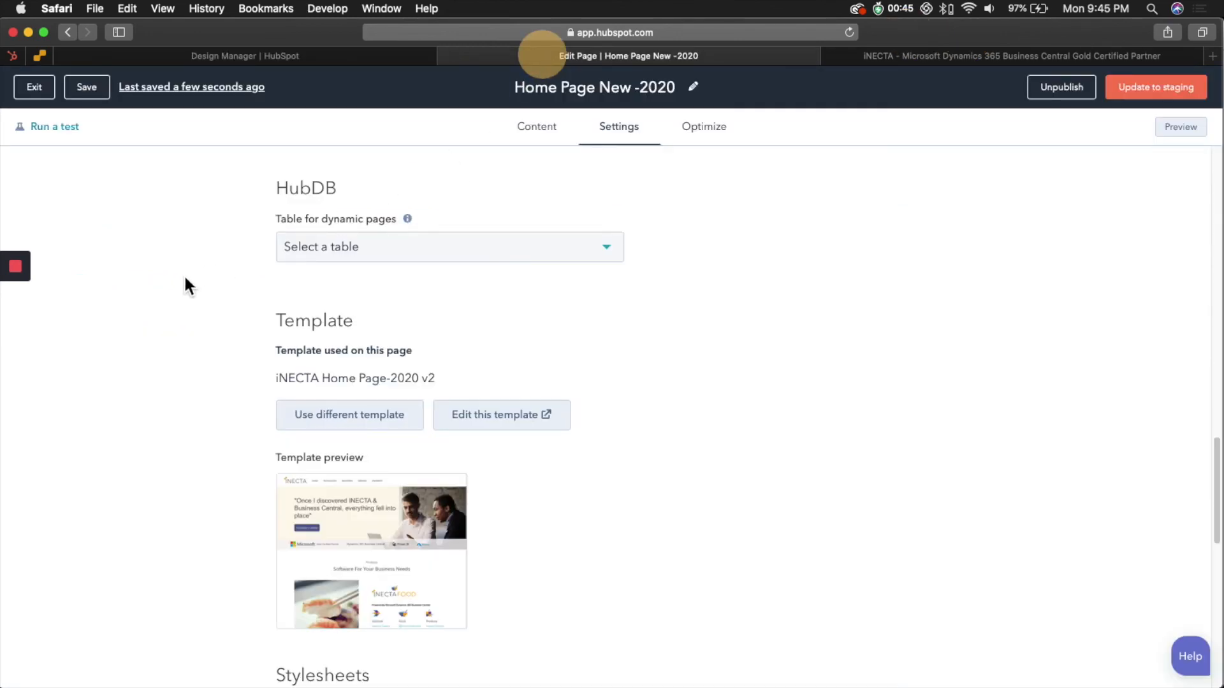
# - Exit the page editor and list the staged proof pages in Content Staging
pyautogui.scroll(20, 185, 276)
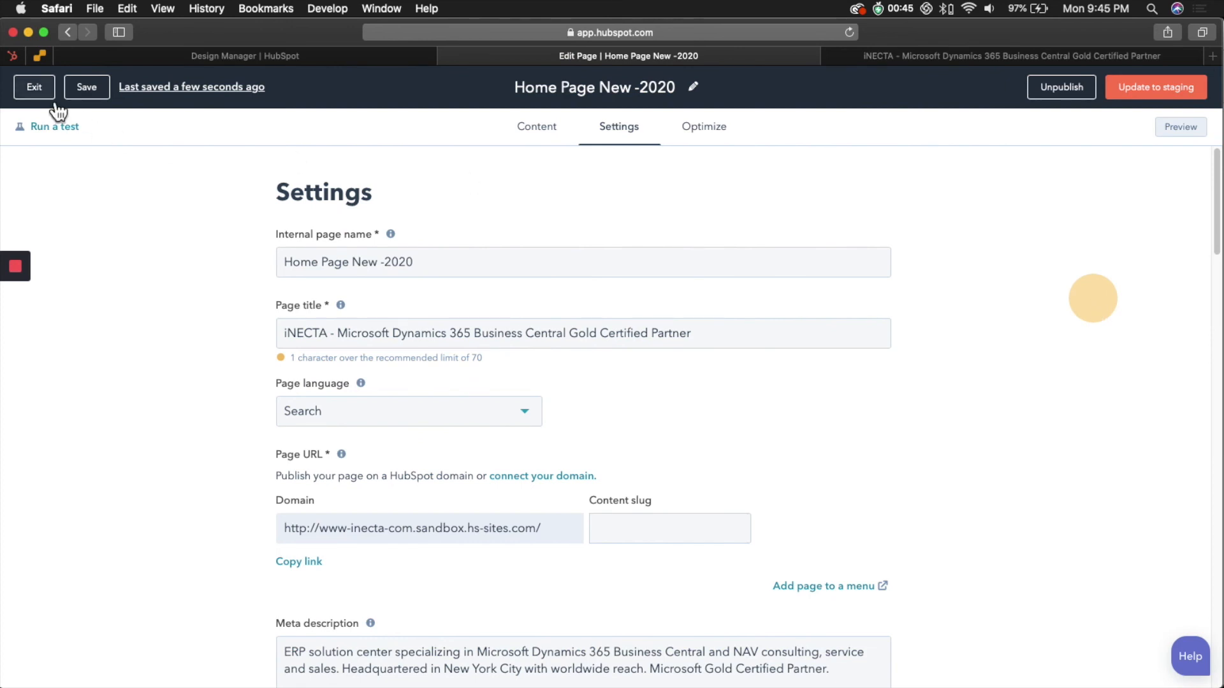
pyautogui.click(42, 82)
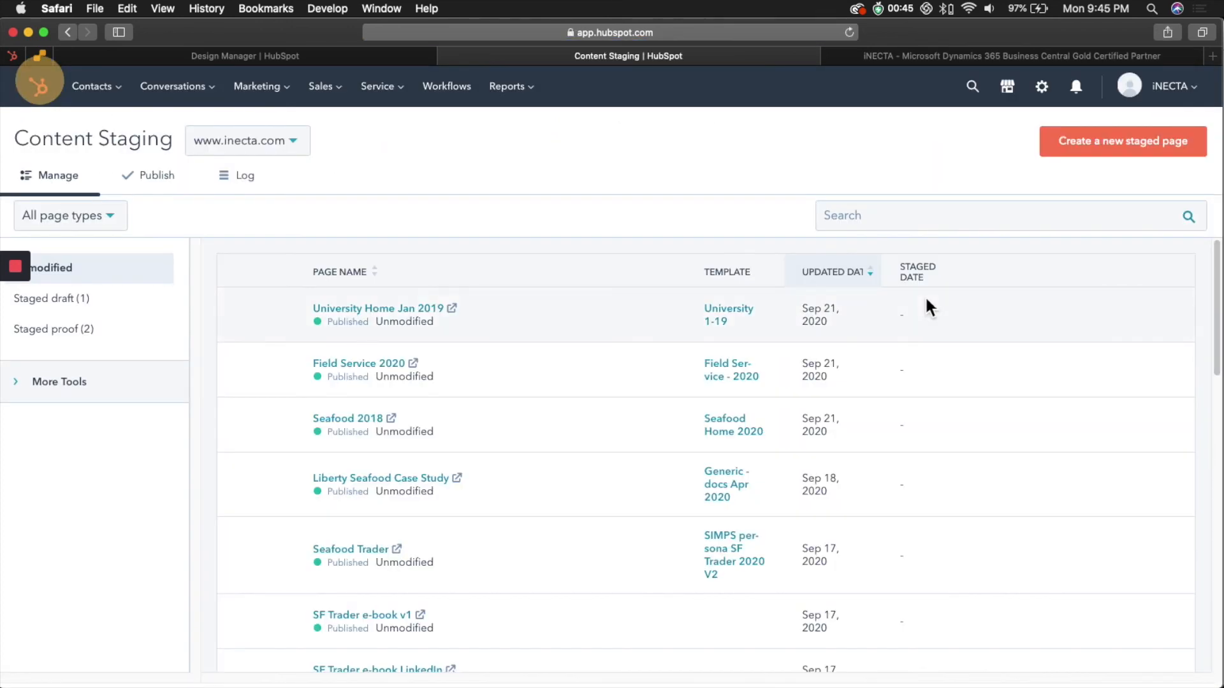
pyautogui.click(67, 338)
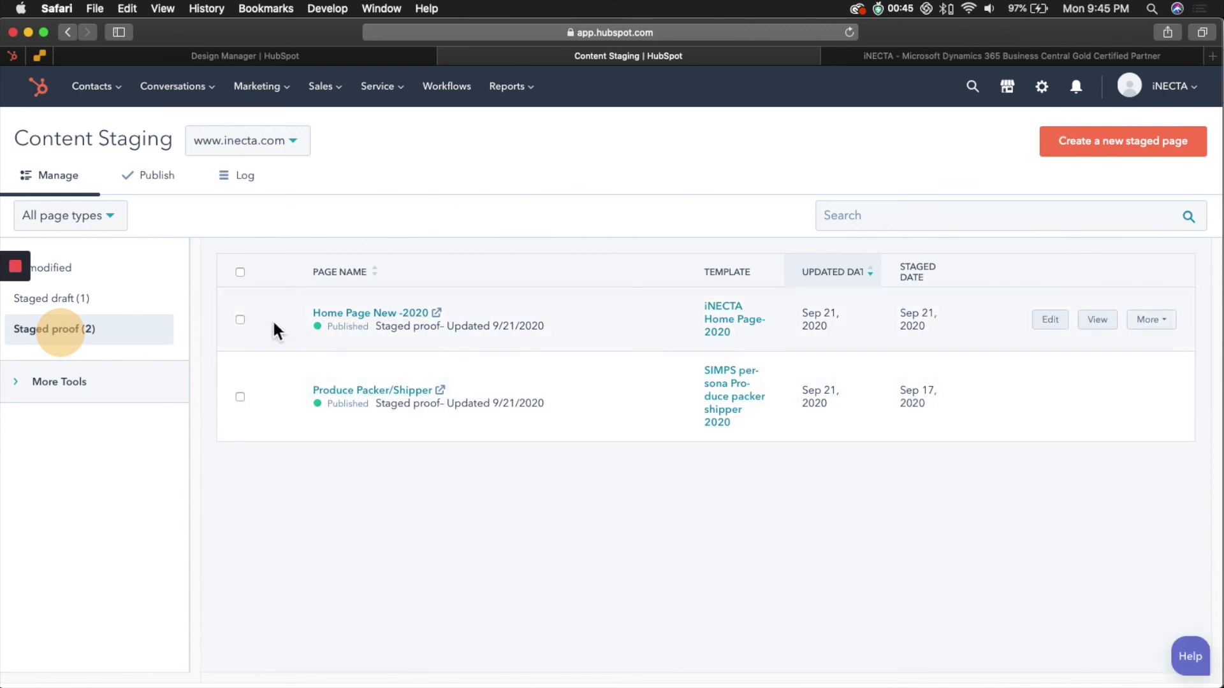
# - Open the live-domain publishing form for the Home Page New -2020 staged proof, examine its job name and description fields, and close it without publishing
pyautogui.click(168, 191)
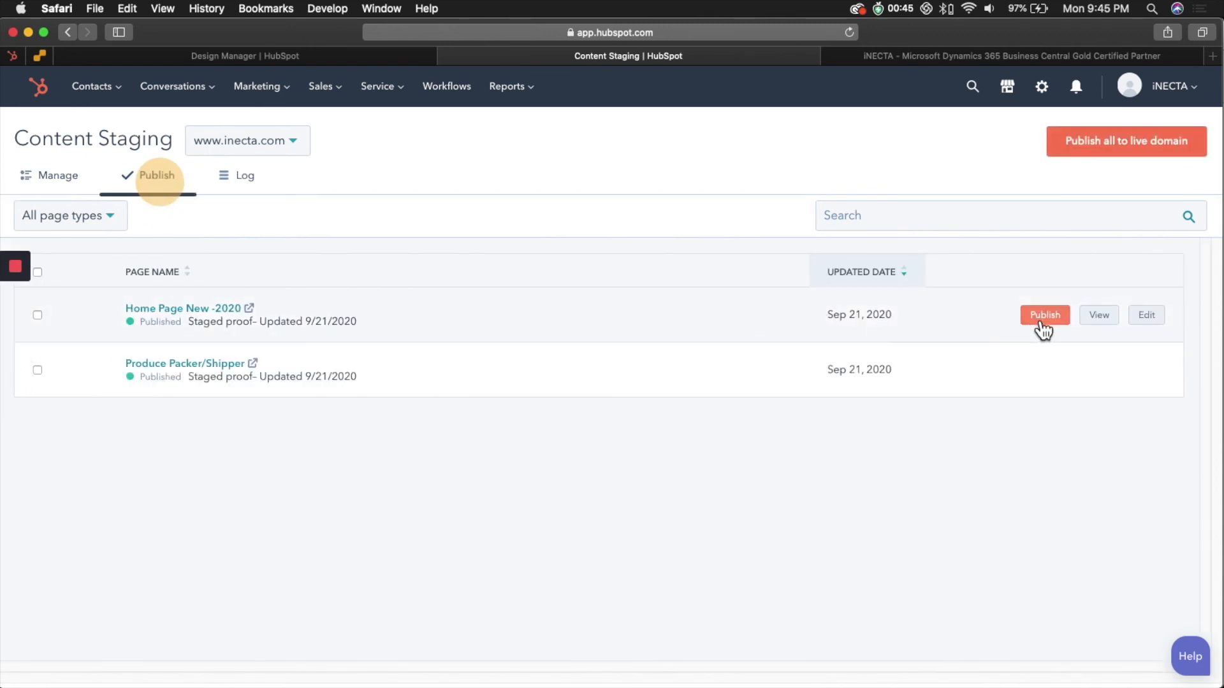
pyautogui.click(1043, 316)
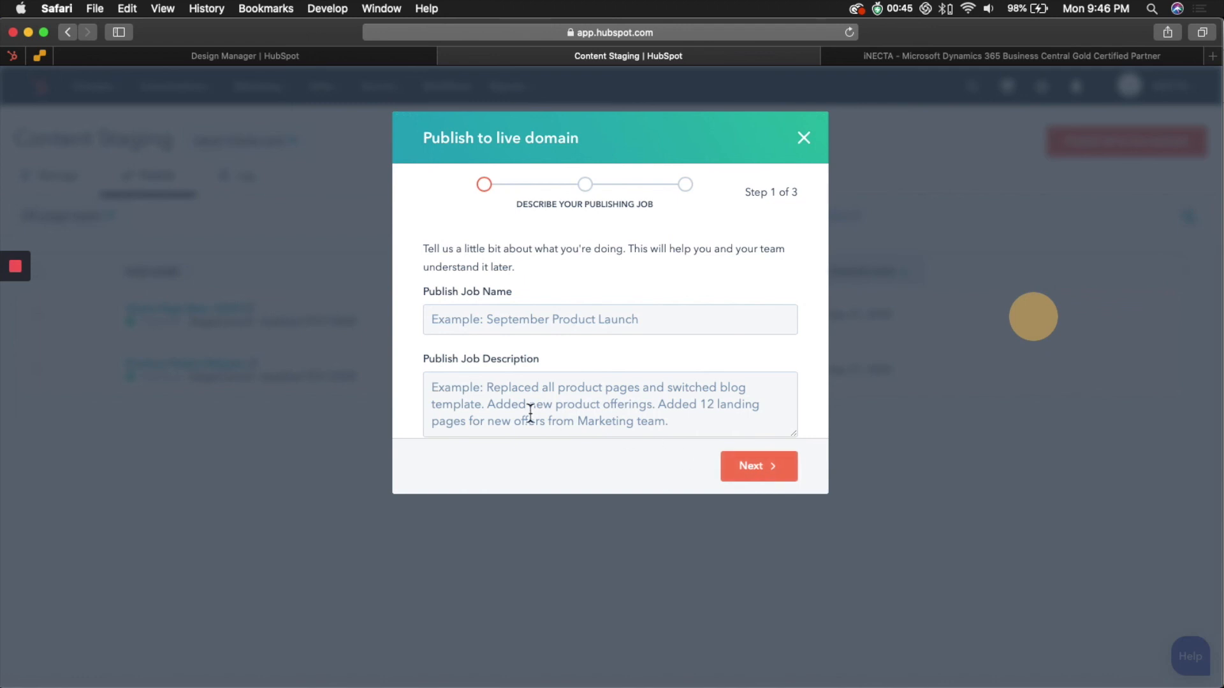
pyautogui.click(804, 139)
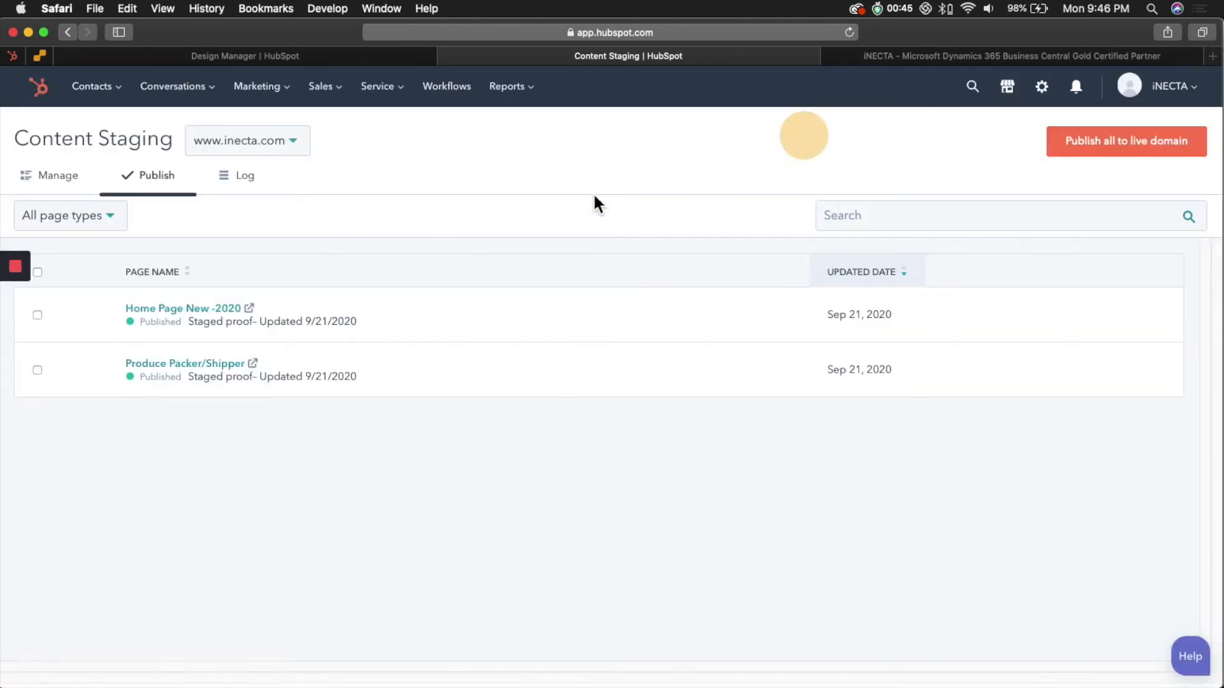
pyautogui.click(506, 174)
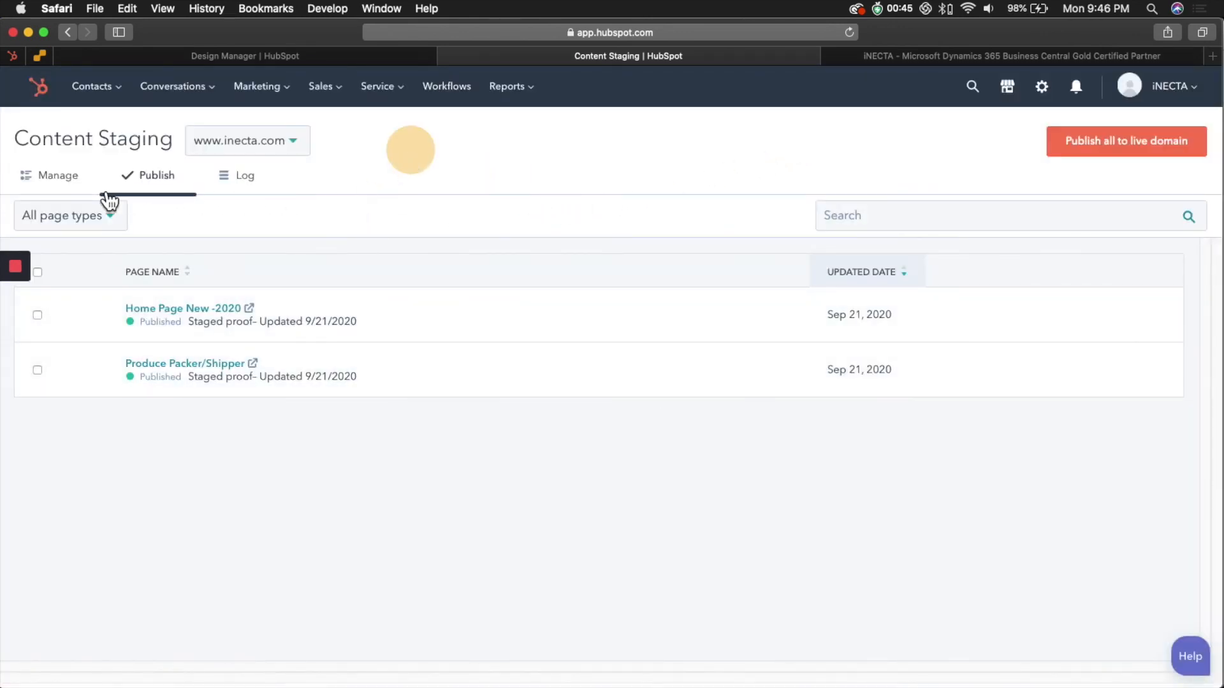
# - Review the Content Staging log of past publish jobs and return to the list of unmodified pages
pyautogui.click(243, 188)
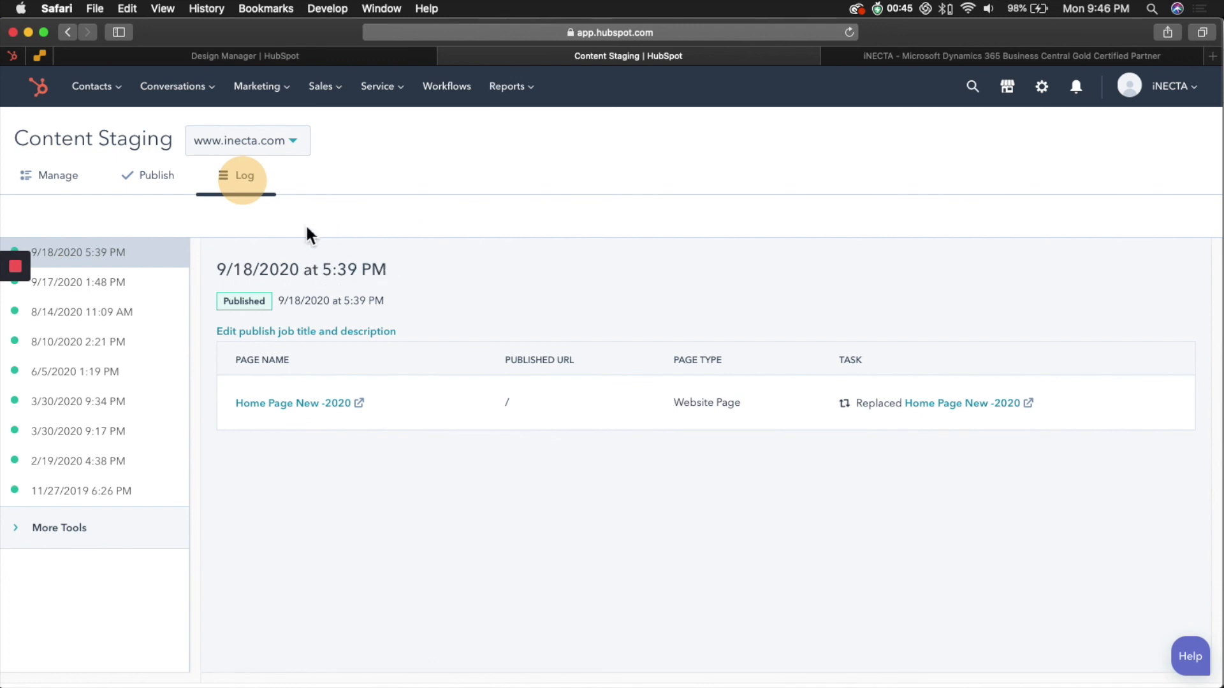
pyautogui.click(146, 181)
pyautogui.click(68, 181)
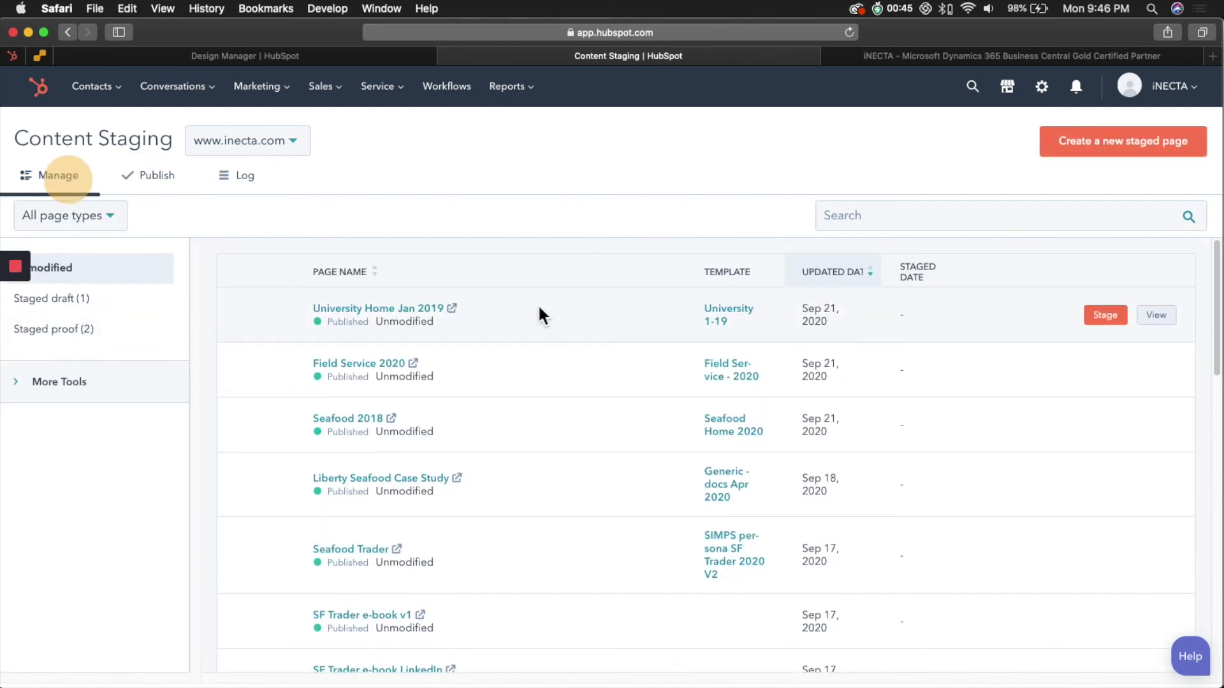
pyautogui.click(714, 165)
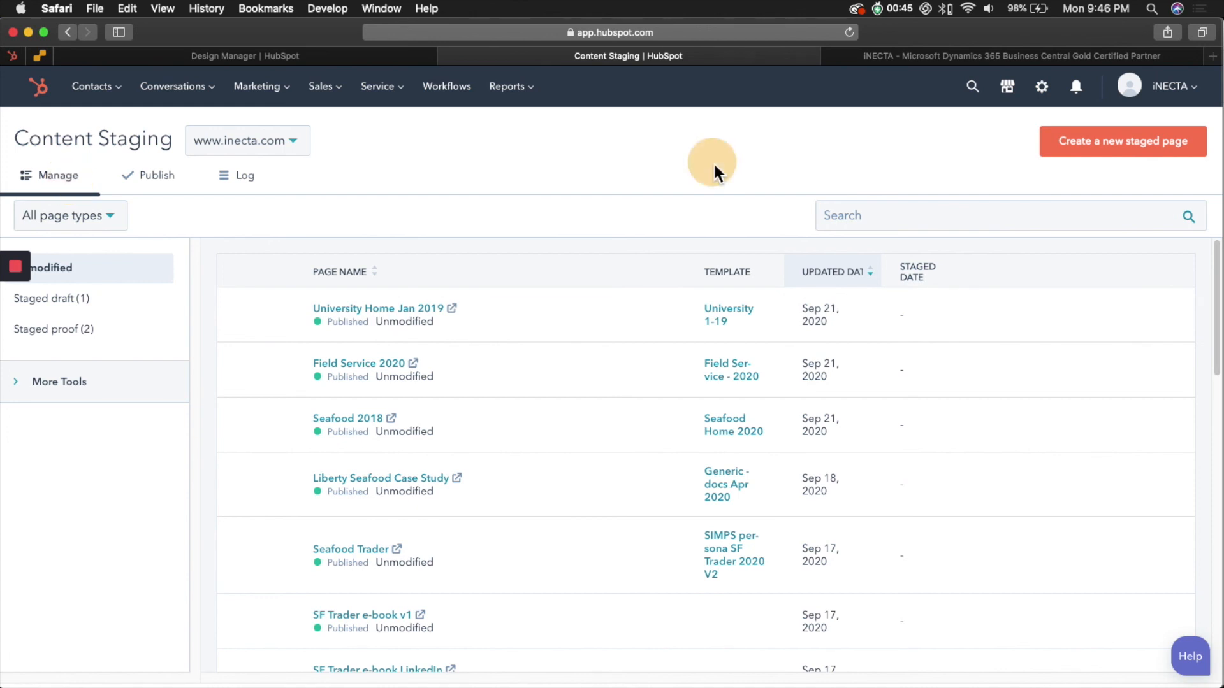
pyautogui.click(1219, 274)
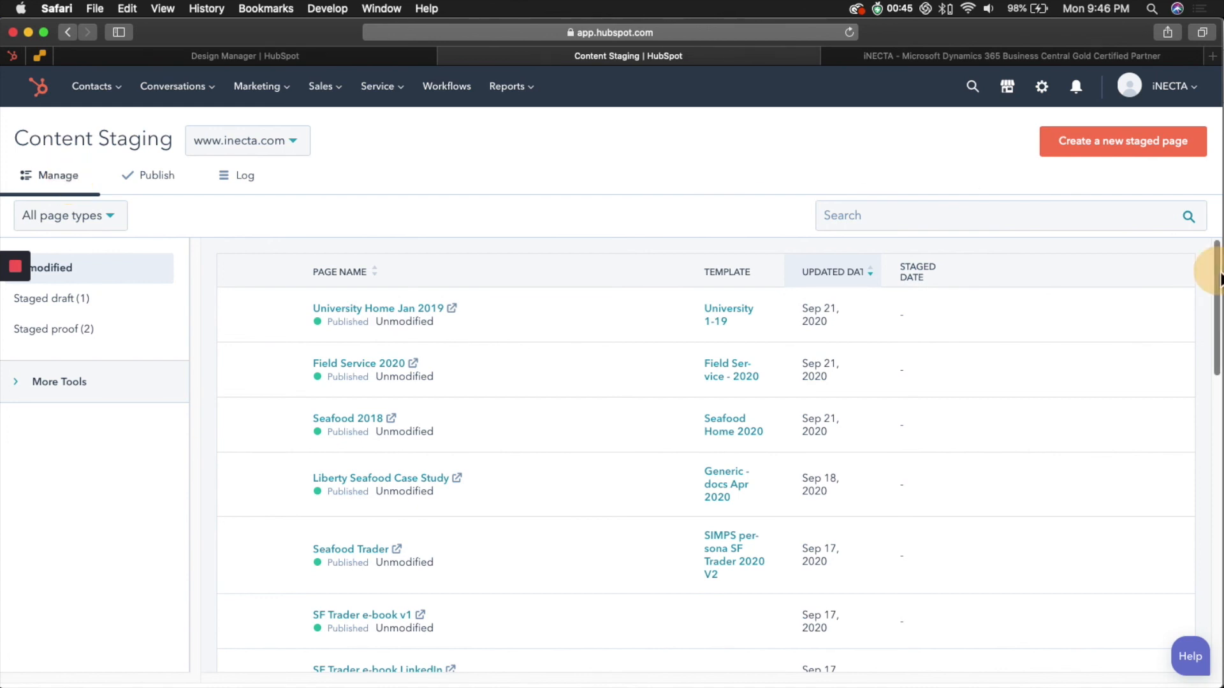